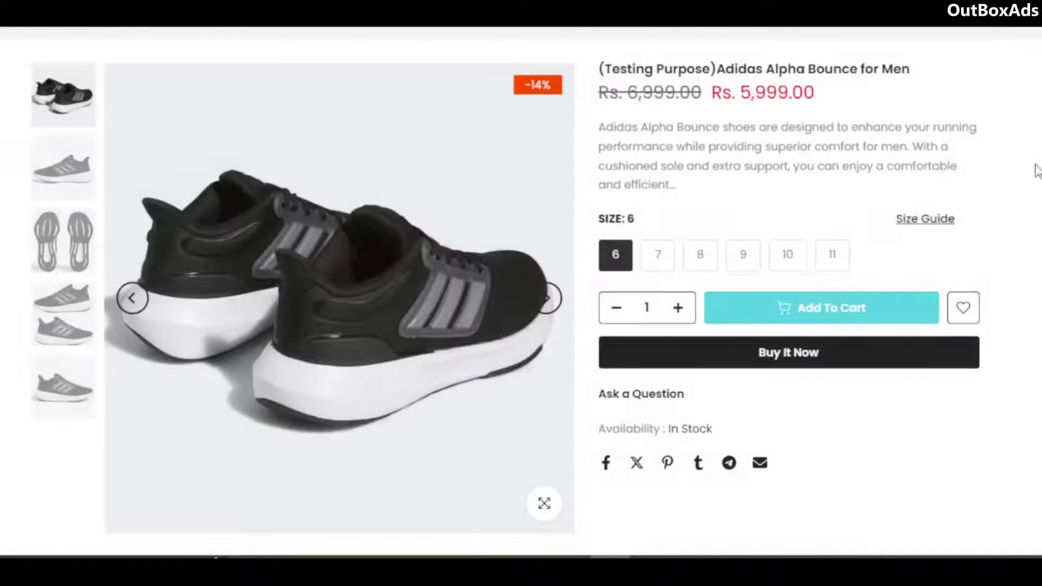
- Open the Reebok Xt Sprinter product page and show its Women's Shoe Size Guide popup
scroll(521, 293, down, 15)
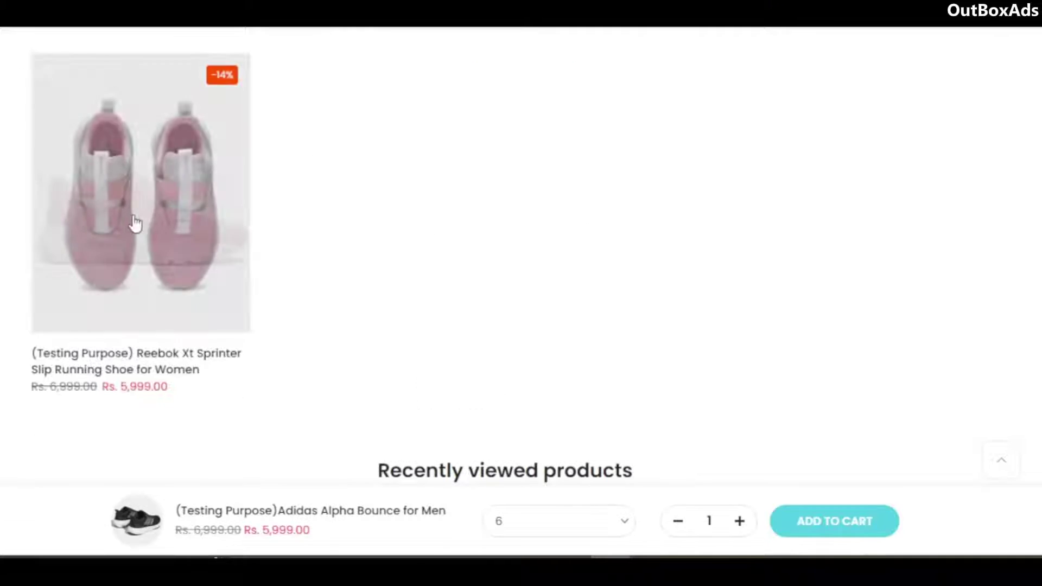
click(136, 221)
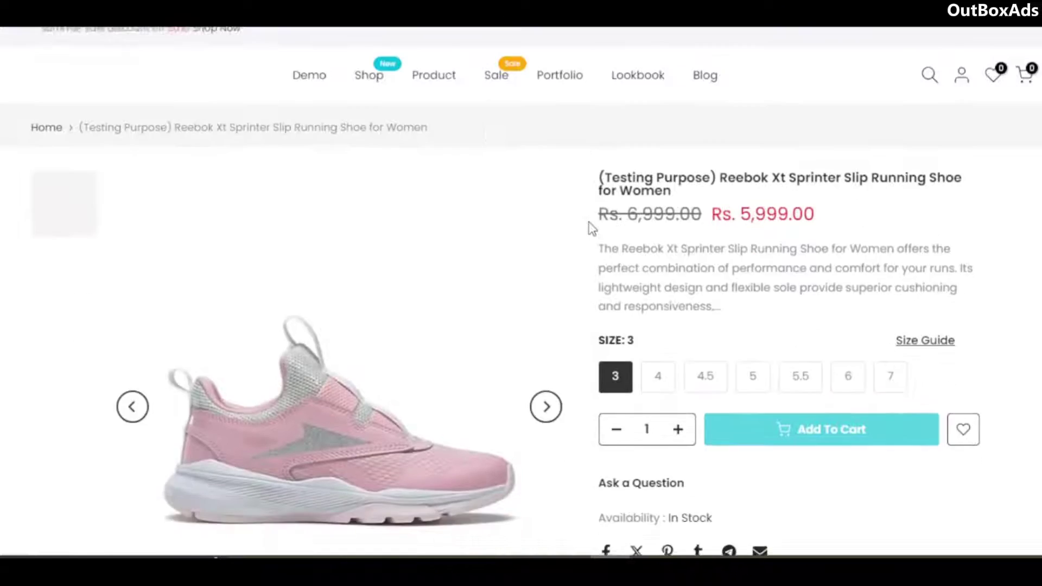
scroll(591, 228, down, 2)
click(906, 244)
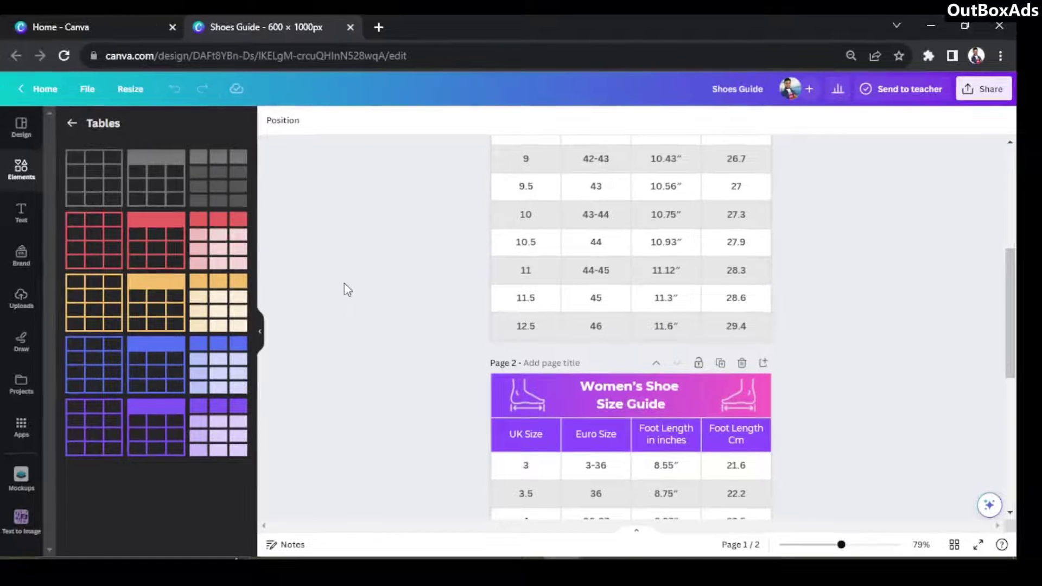
- Scroll through Page 1 and Page 2 of the Canva Shoes Guide design's size tables
scroll(361, 288, down, 3)
scroll(363, 291, up, 6)
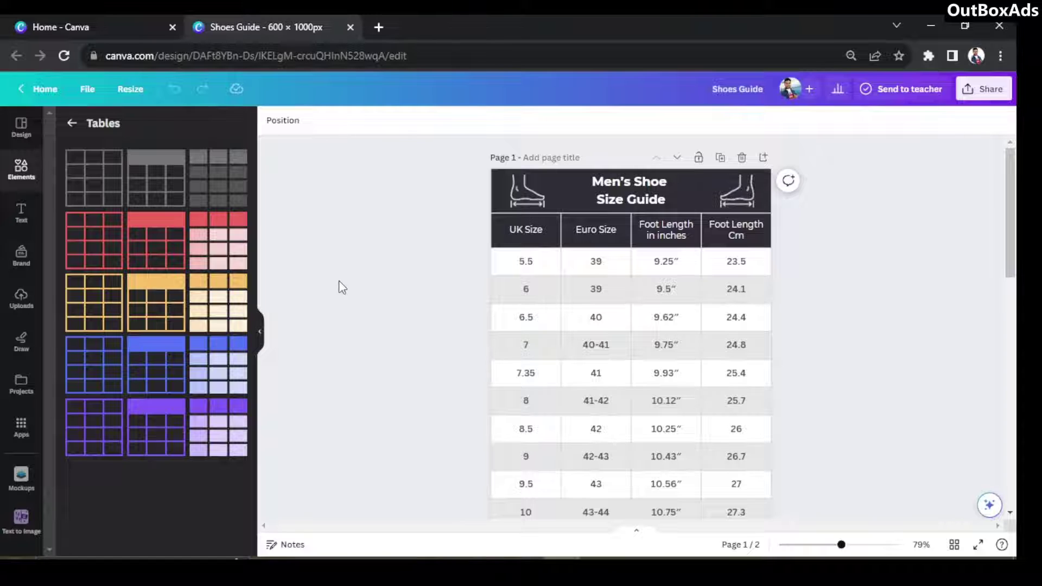
scroll(342, 287, down, 3)
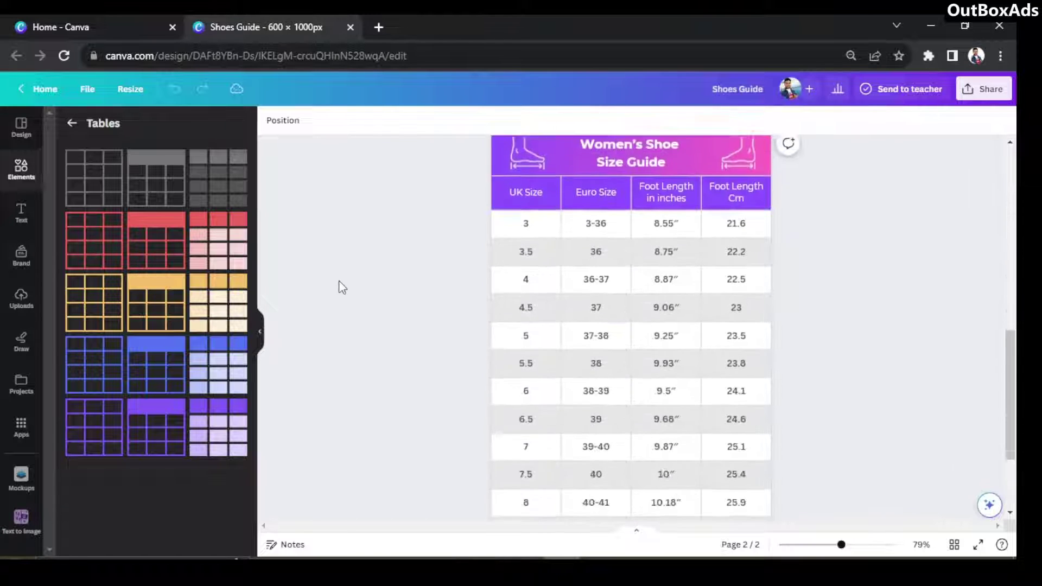
scroll(338, 281, up, 7)
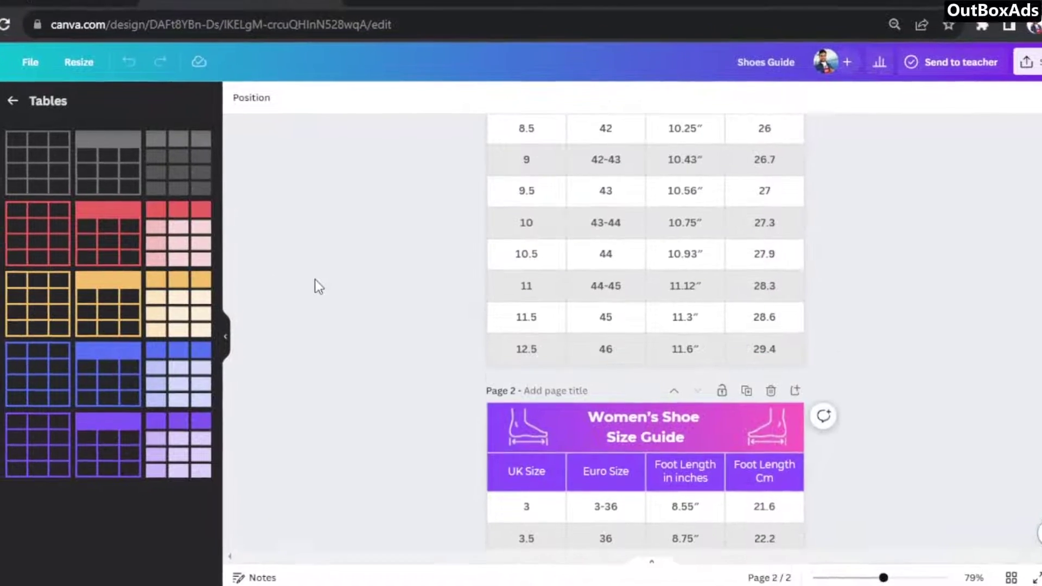
scroll(315, 280, up, 5)
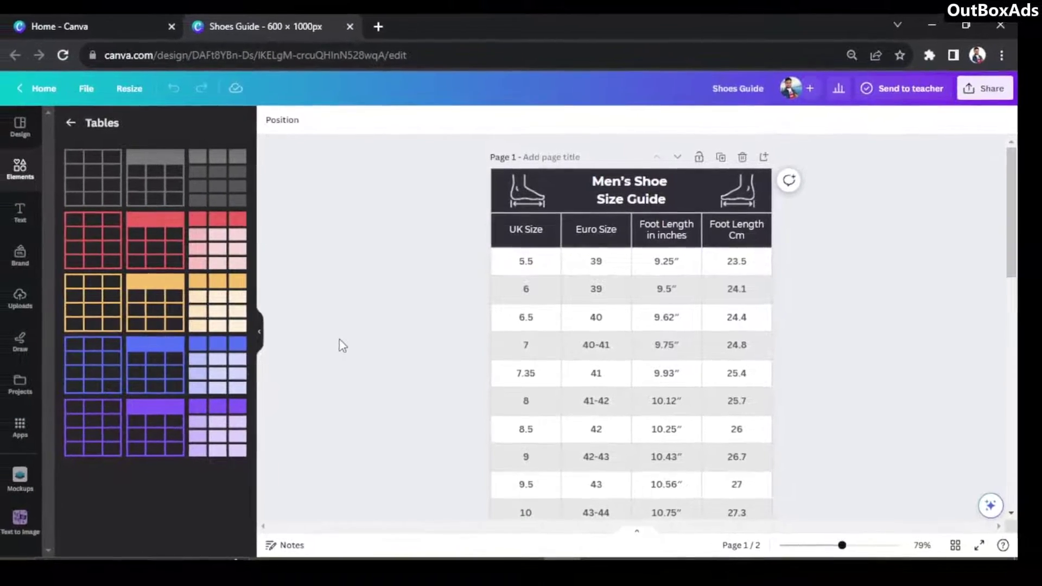
scroll(341, 325, down, 5)
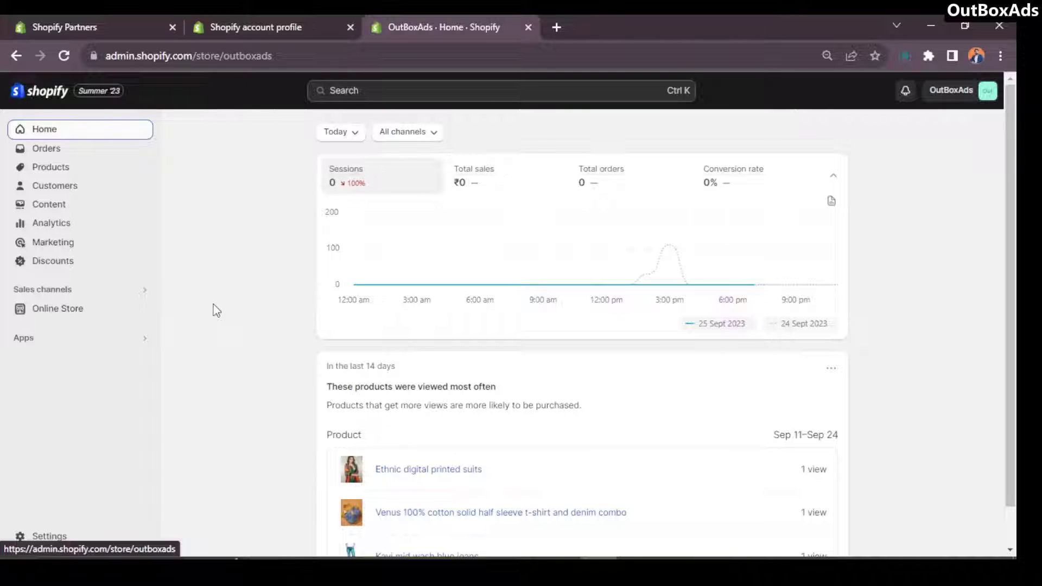
- Go to Settings > Custom data and scroll down to the Metaobjects section
scroll(225, 326, down, 1)
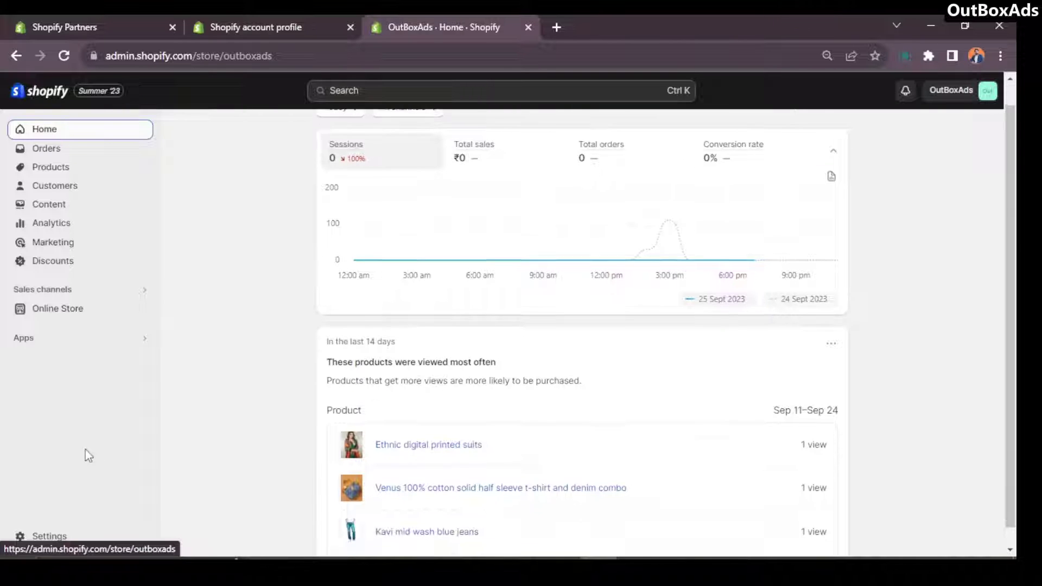
click(81, 534)
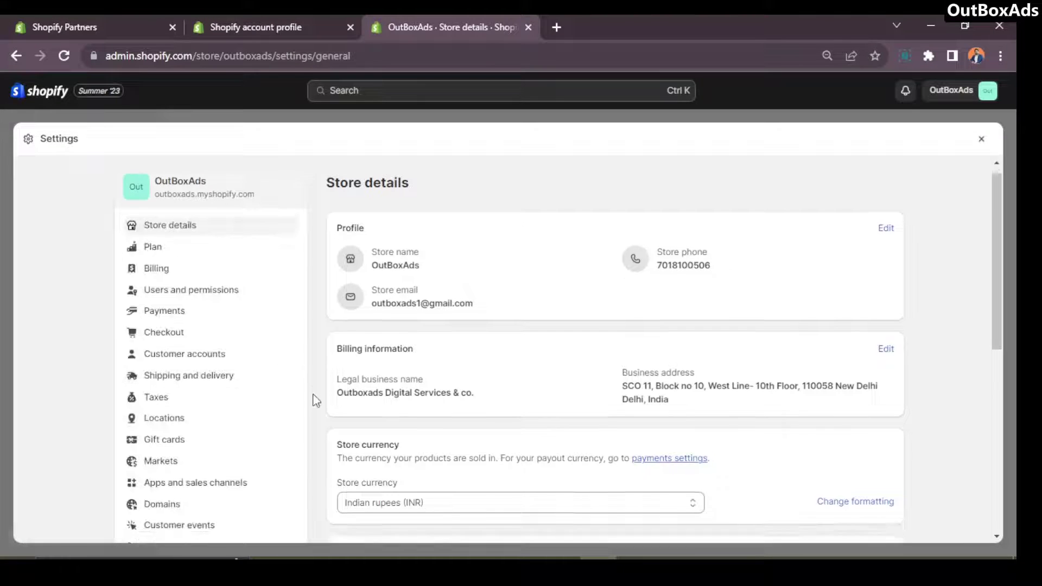
scroll(314, 398, down, 3)
scroll(314, 401, down, 1)
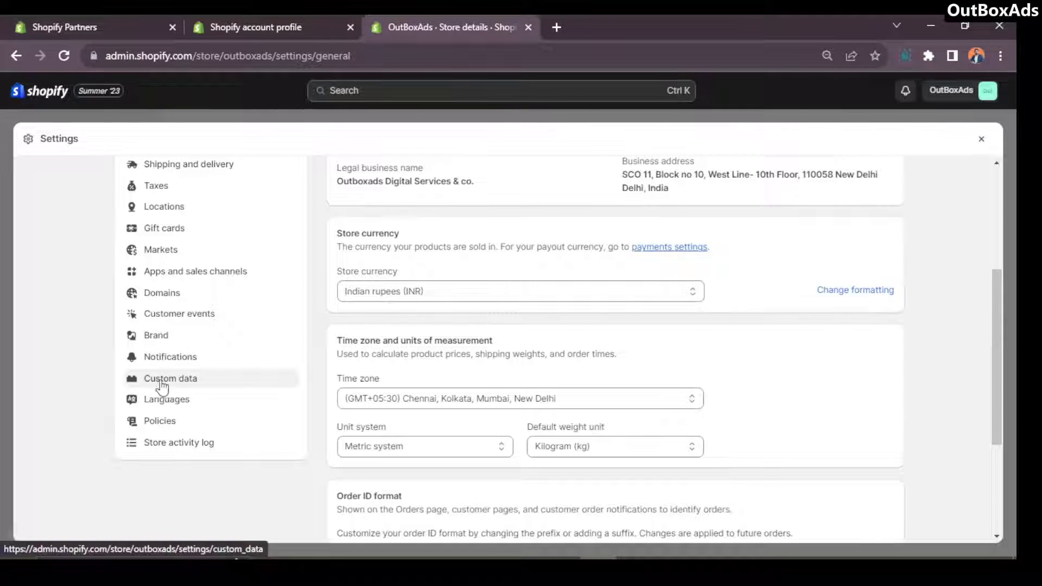
click(176, 380)
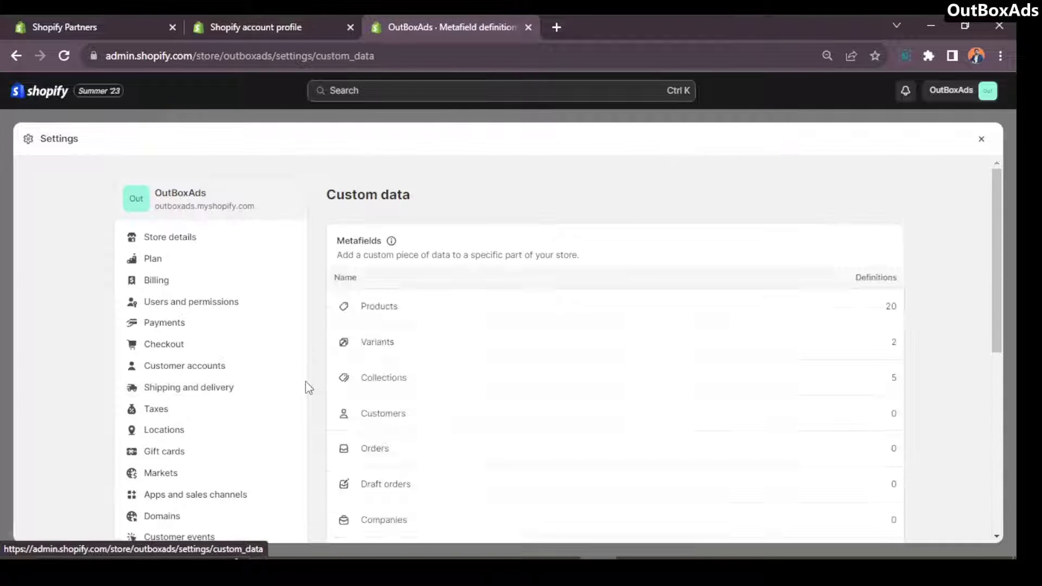
scroll(314, 381, down, 8)
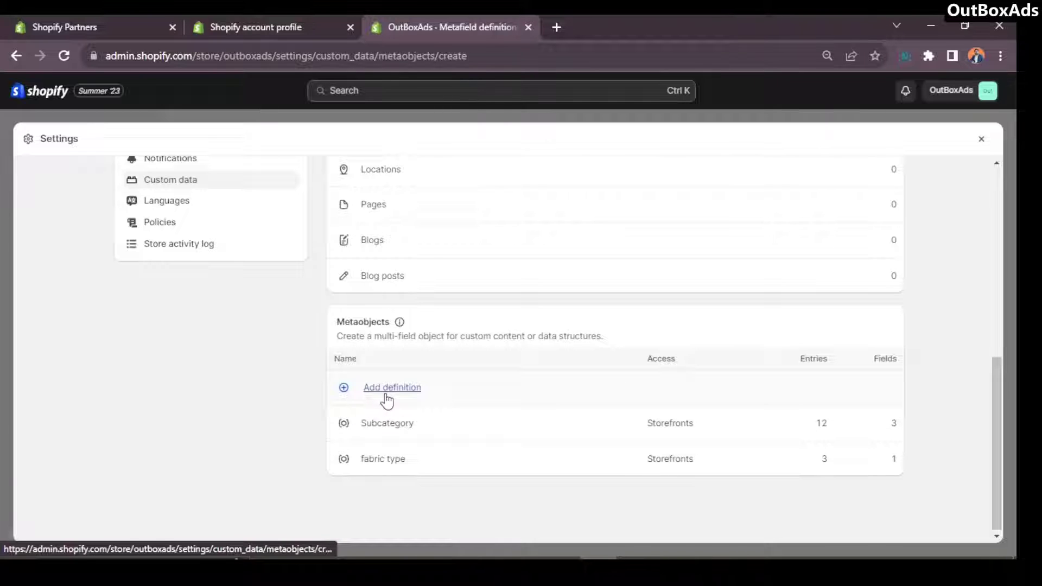
- Start a new metaobject definition named Size Guide
click(387, 401)
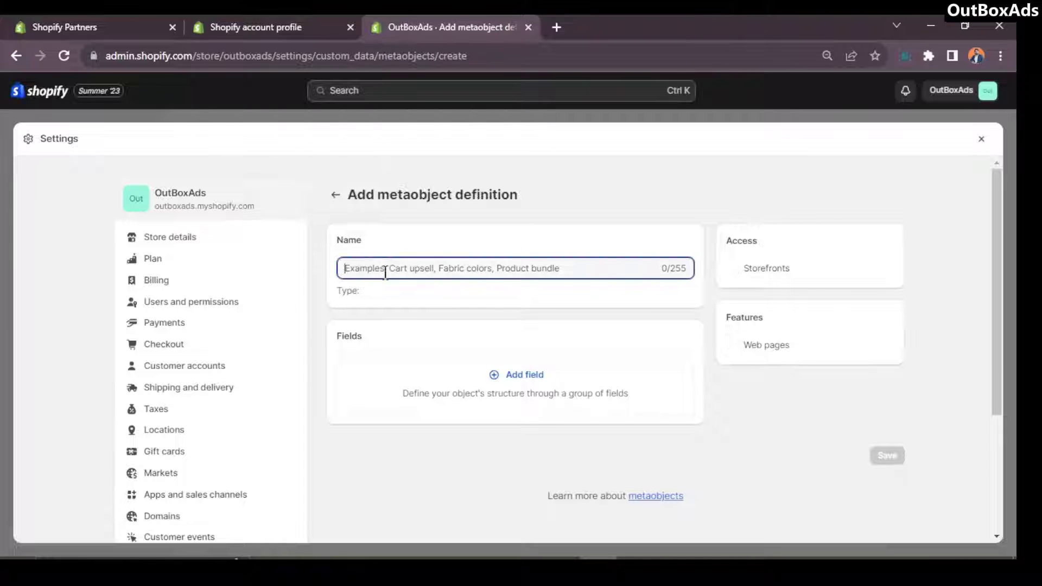
key(super+v)
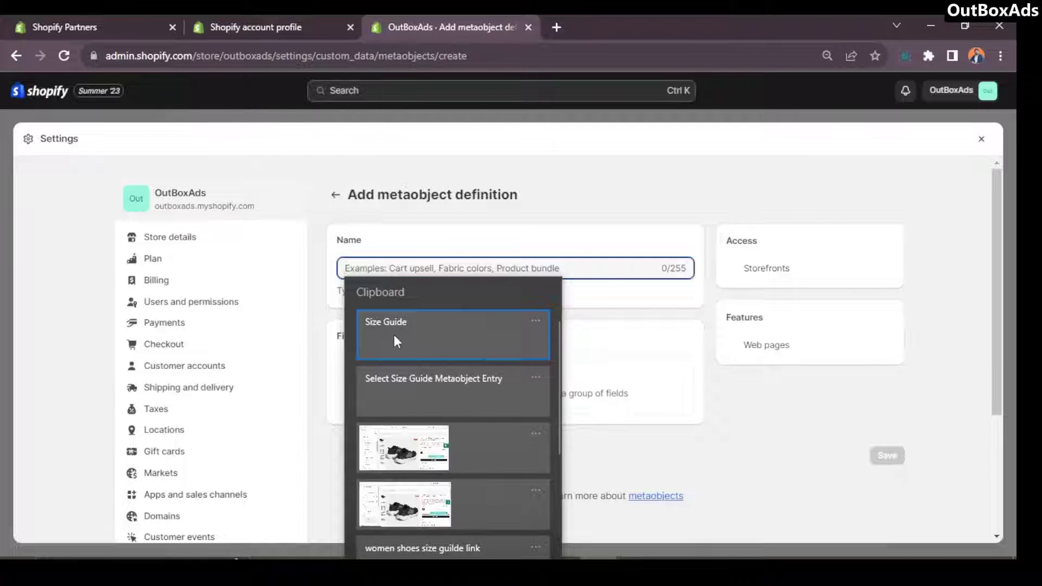
click(393, 334)
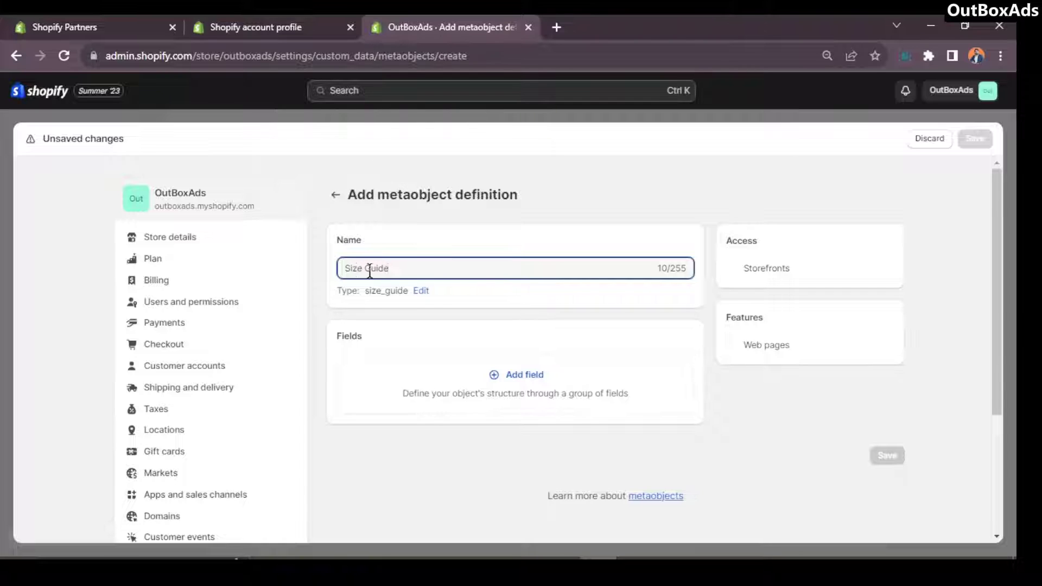
click(455, 249)
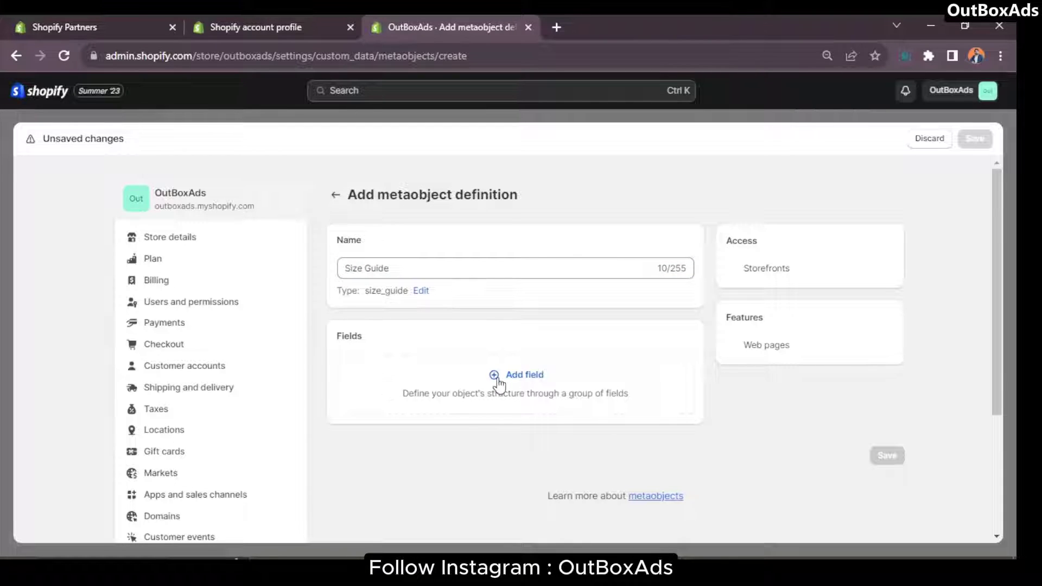
- Add a single line text field named Size Guide Title to the definition
click(518, 377)
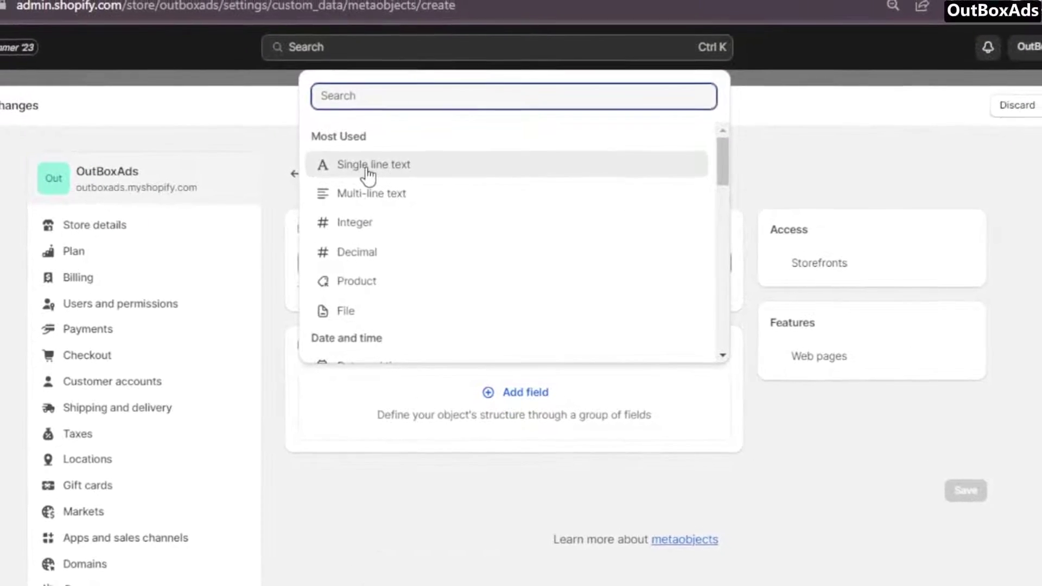
click(380, 166)
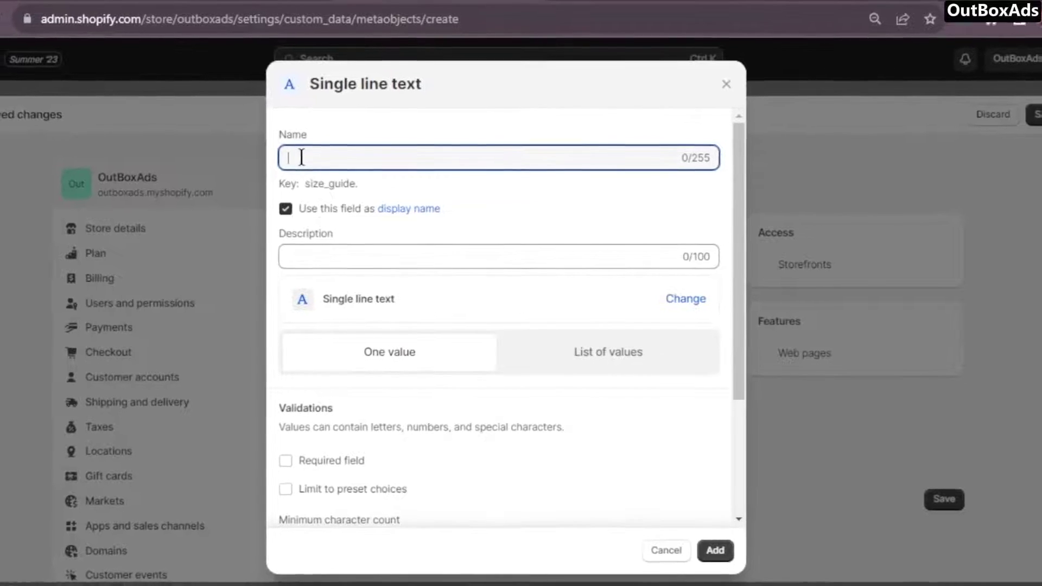
key(super+v)
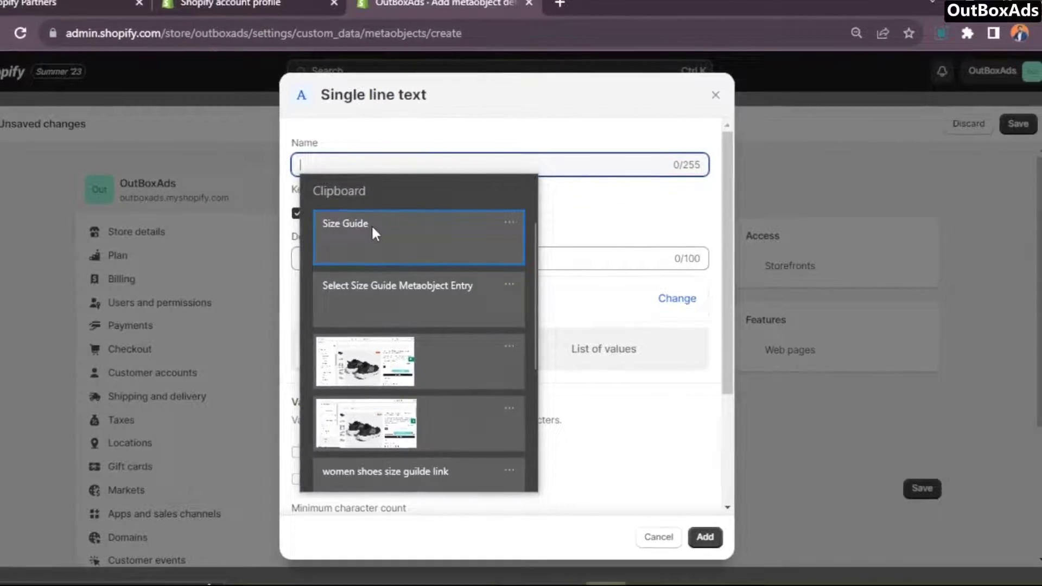
click(371, 224)
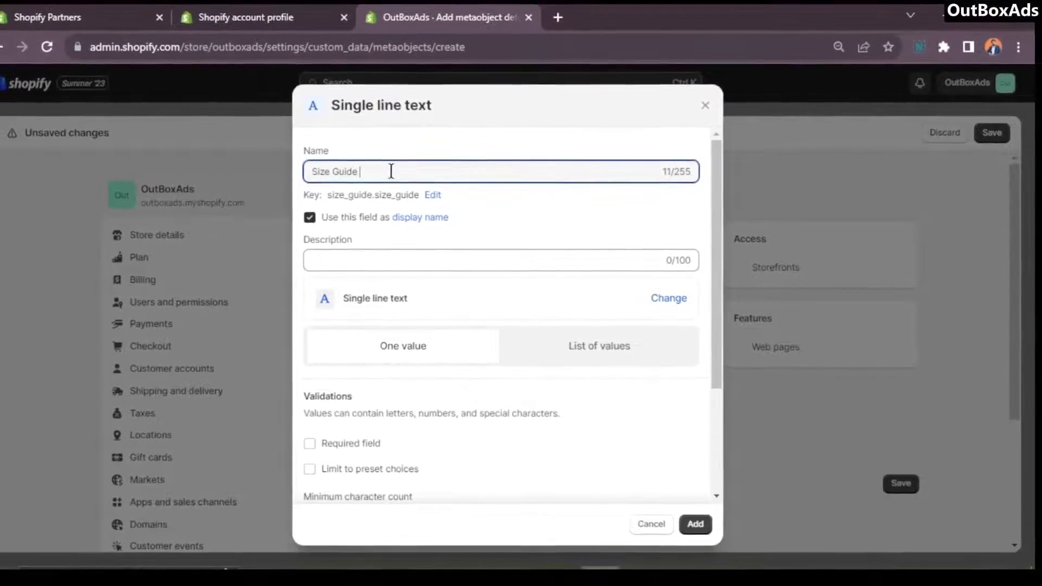
text(Title)
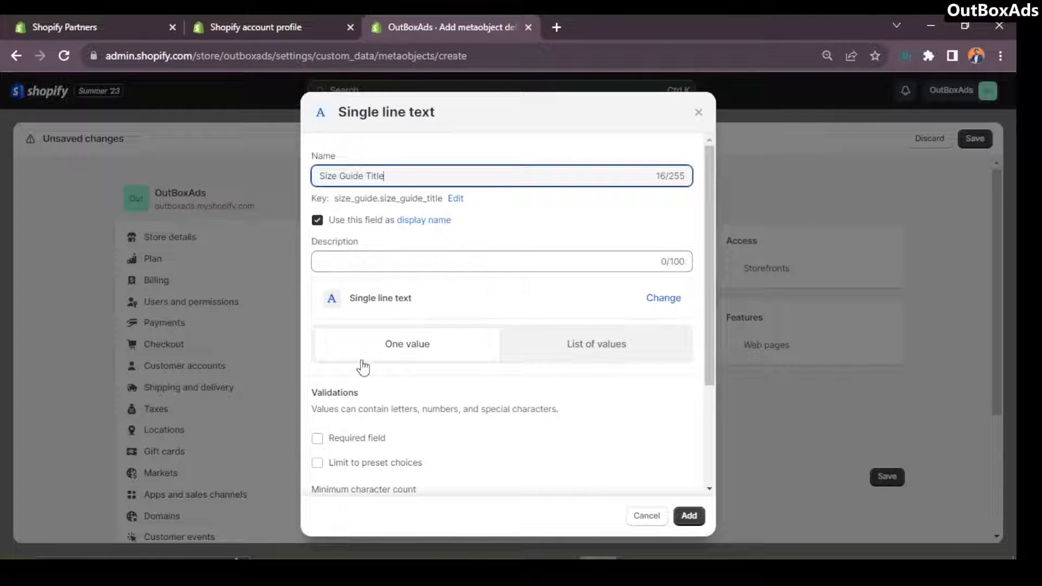
scroll(477, 380, down, 3)
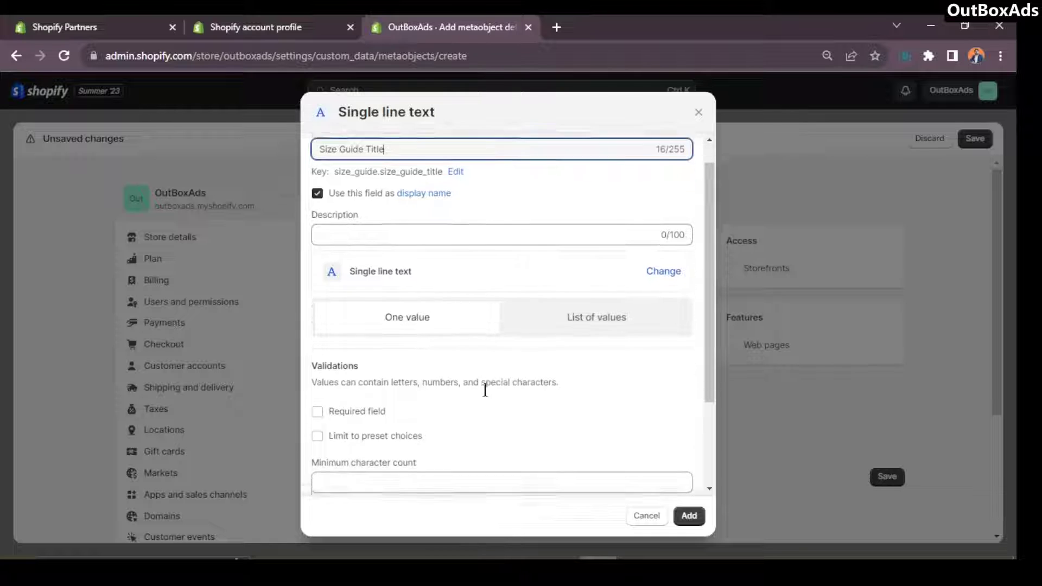
click(687, 517)
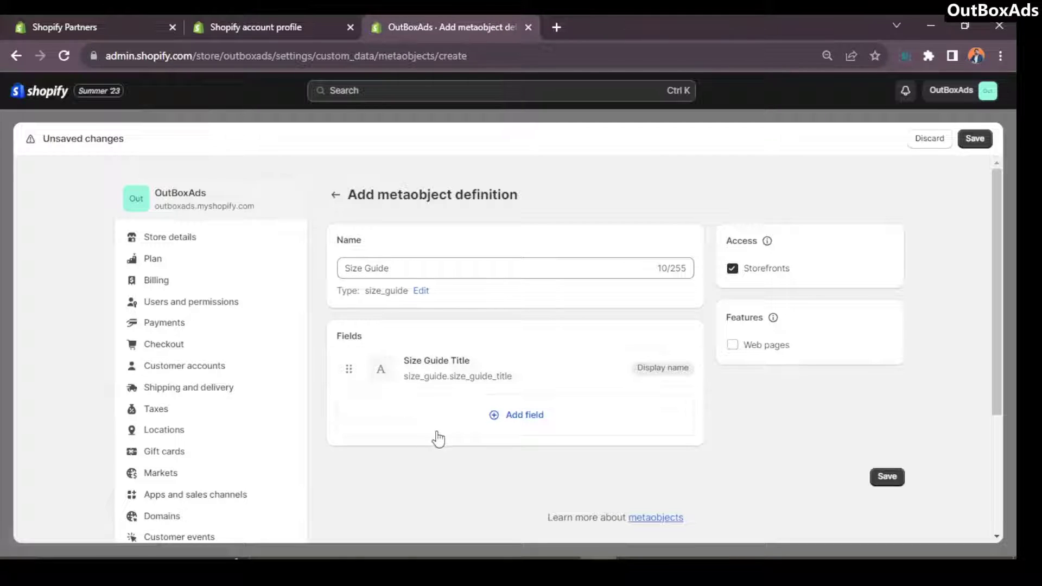
- Add a second field to the definition with the File type
click(513, 428)
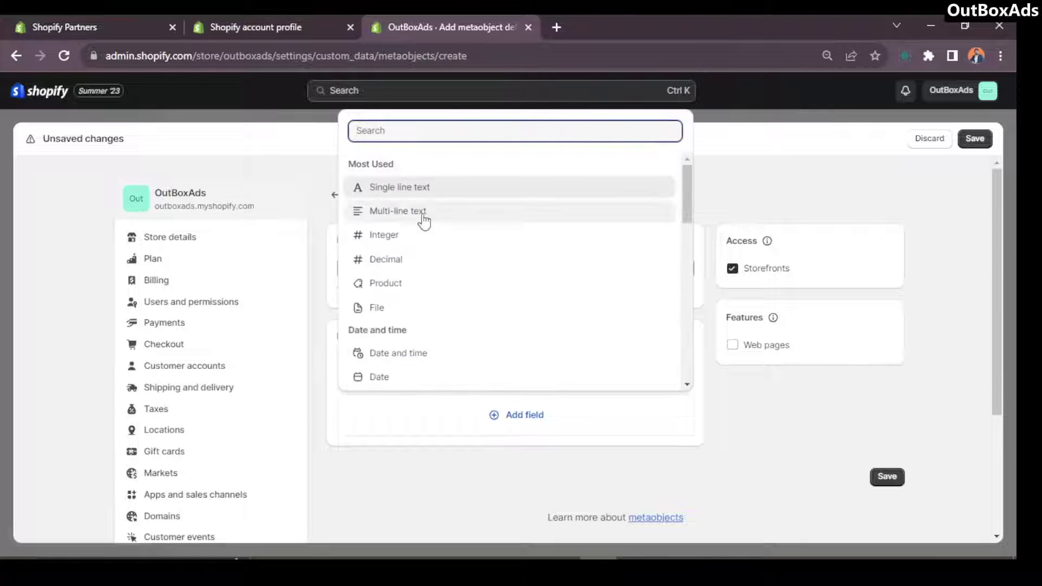
scroll(418, 304, down, 5)
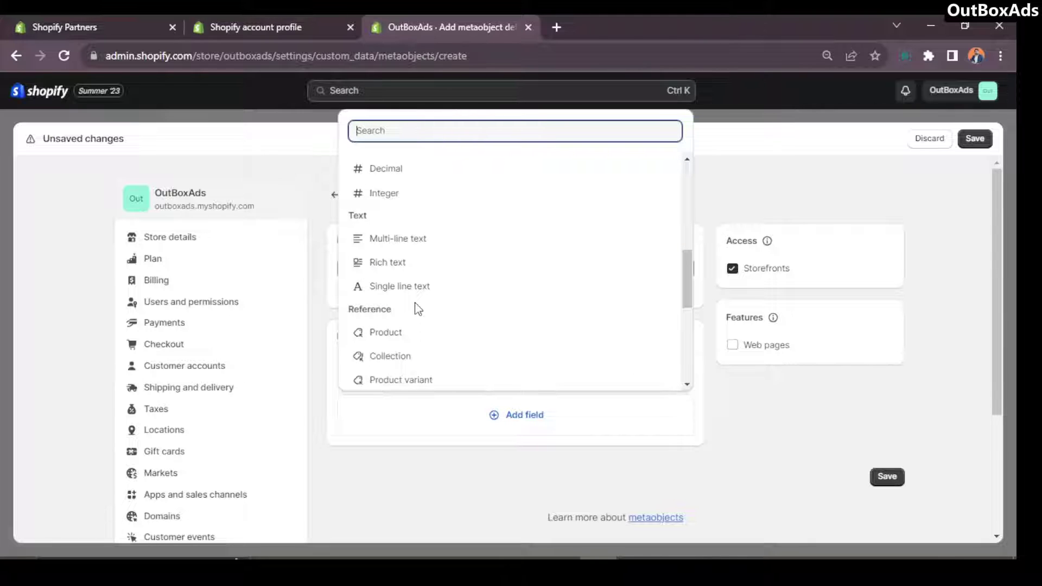
scroll(417, 309, up, 5)
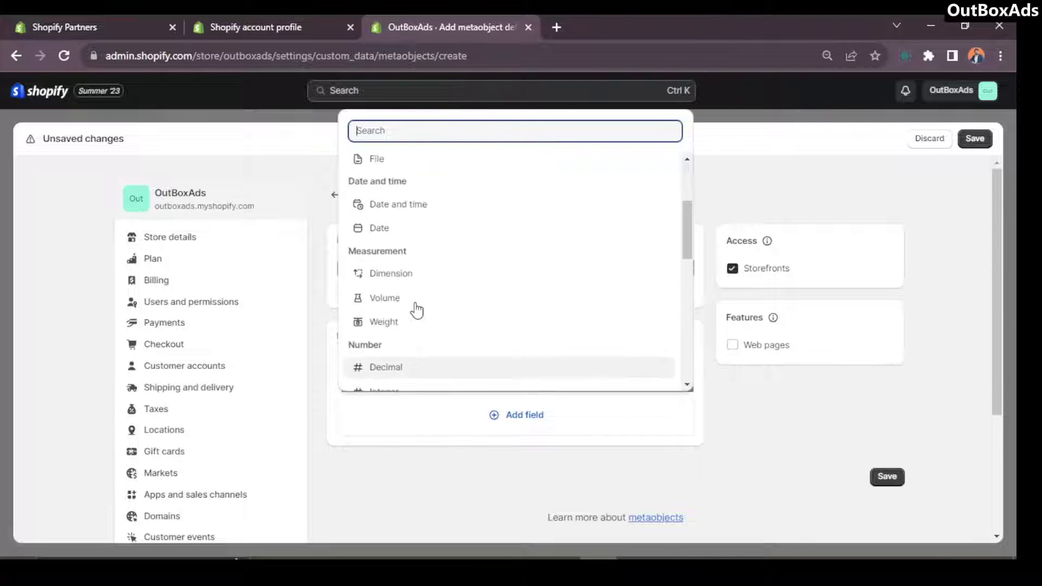
scroll(416, 309, up, 3)
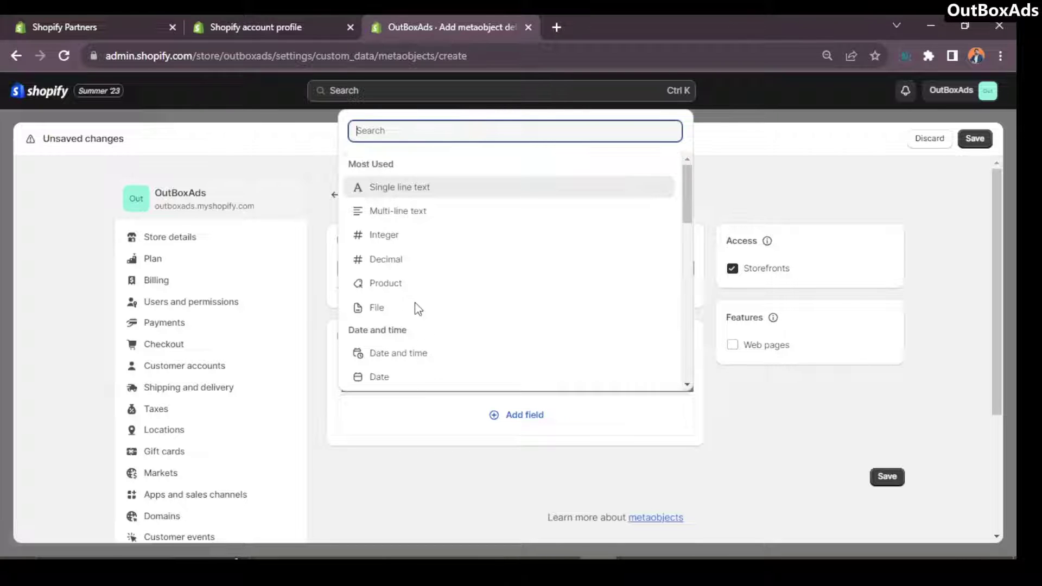
scroll(414, 309, down, 3)
scroll(401, 309, up, 3)
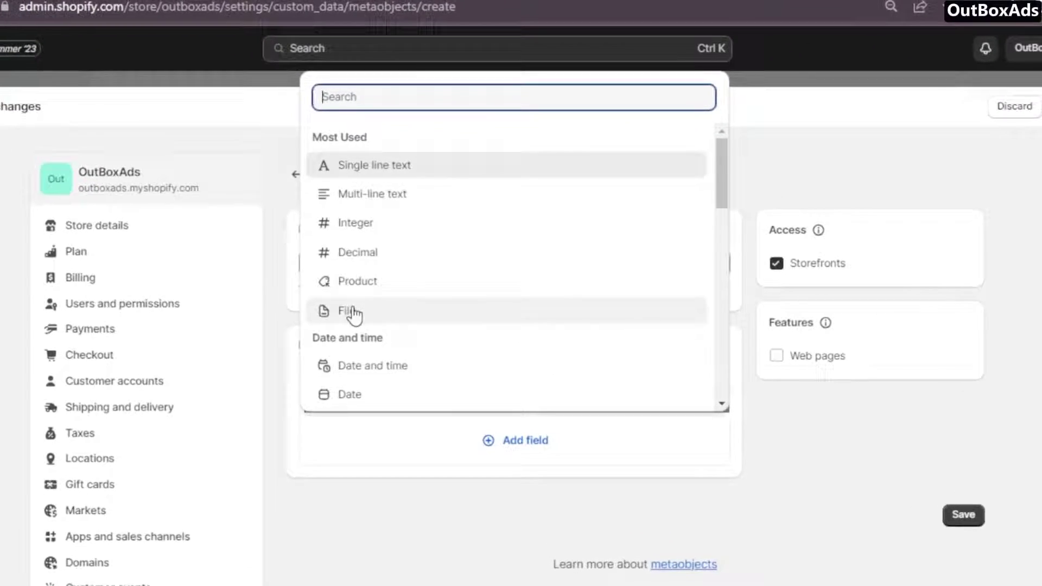
click(350, 314)
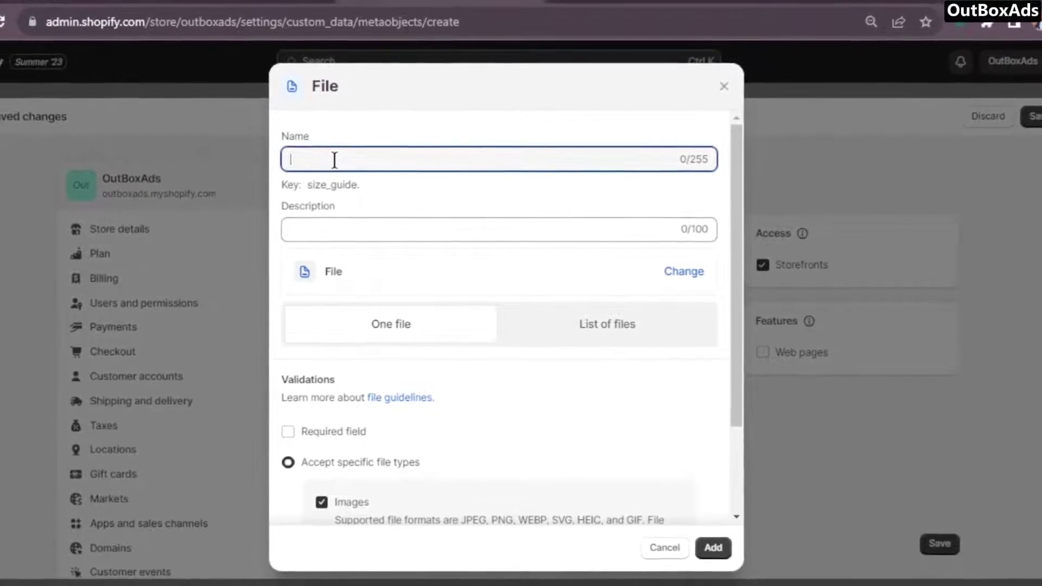
- Name the file field Size Guide, accept images only without videos, and add it
key(super+v)
click(370, 225)
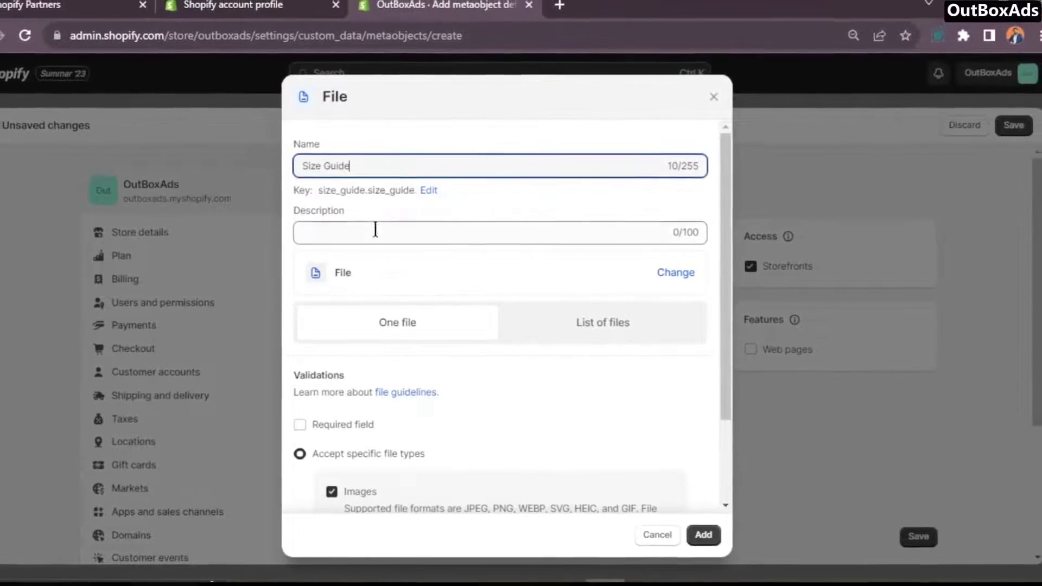
click(418, 149)
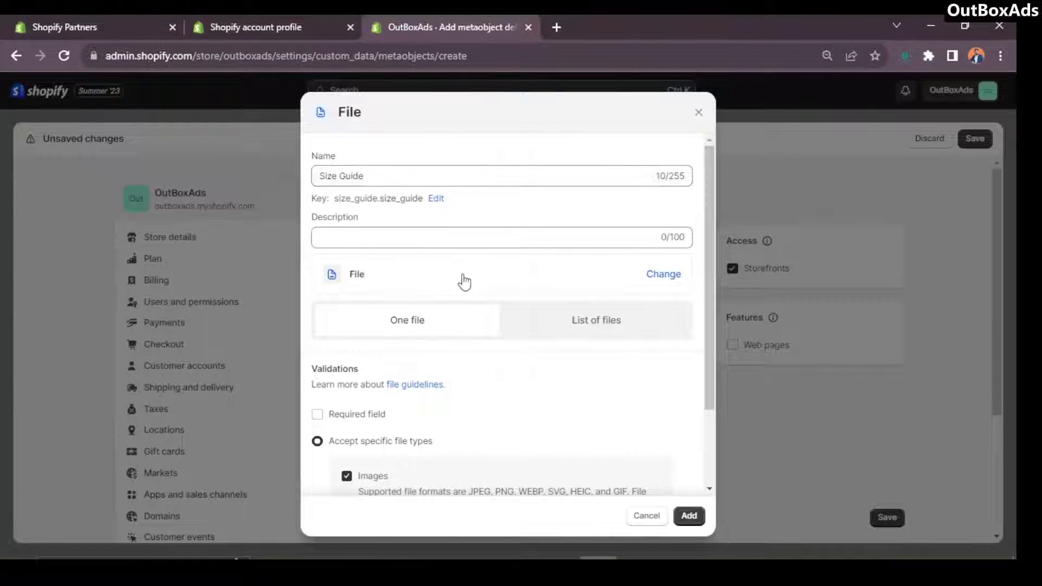
scroll(472, 278, down, 2)
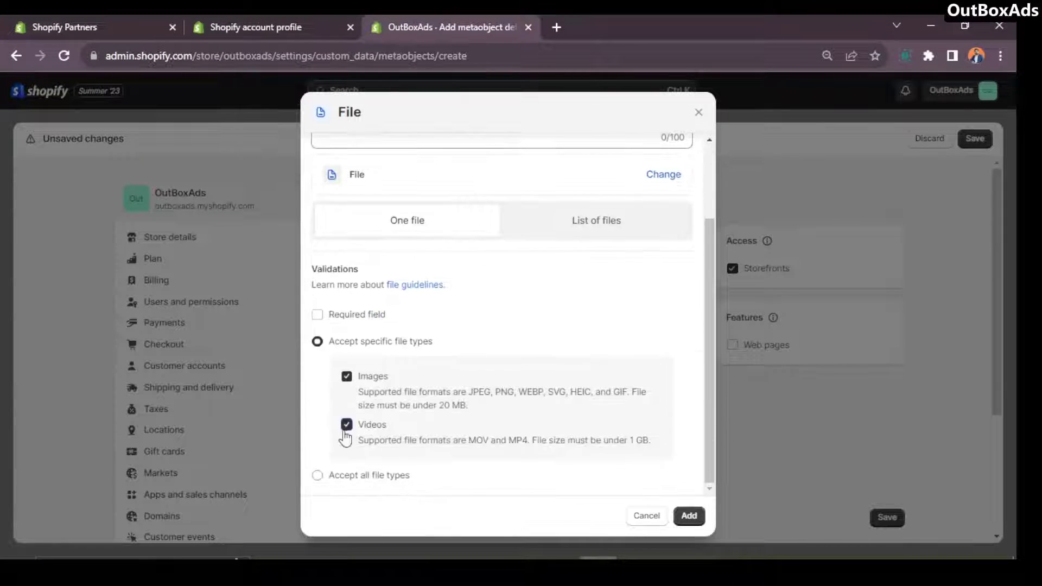
click(348, 426)
scroll(567, 385, up, 1)
scroll(586, 384, down, 1)
click(688, 515)
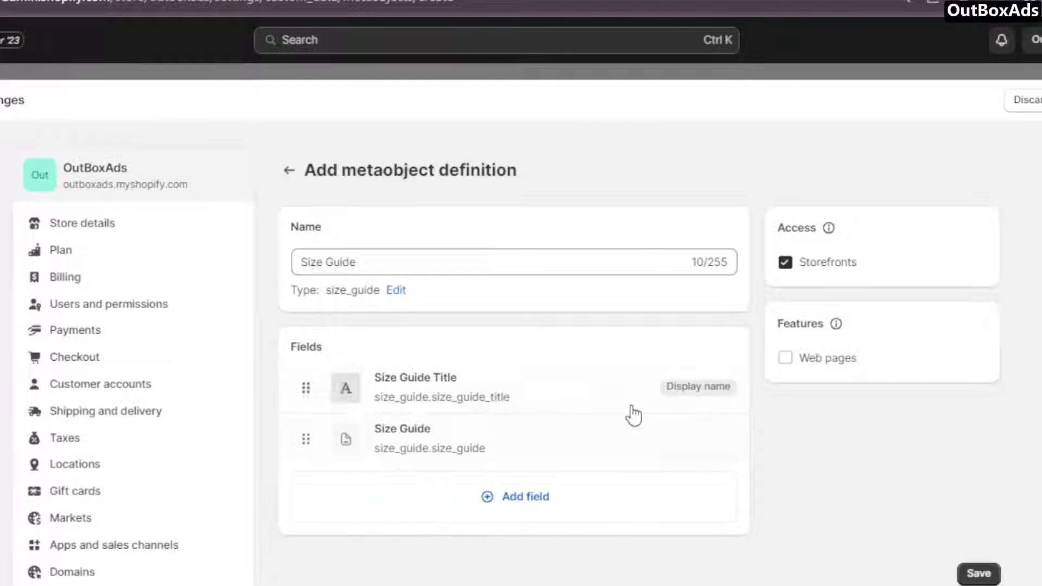
- Save the Size Guide metaobject definition and go to Custom data > Products
click(978, 573)
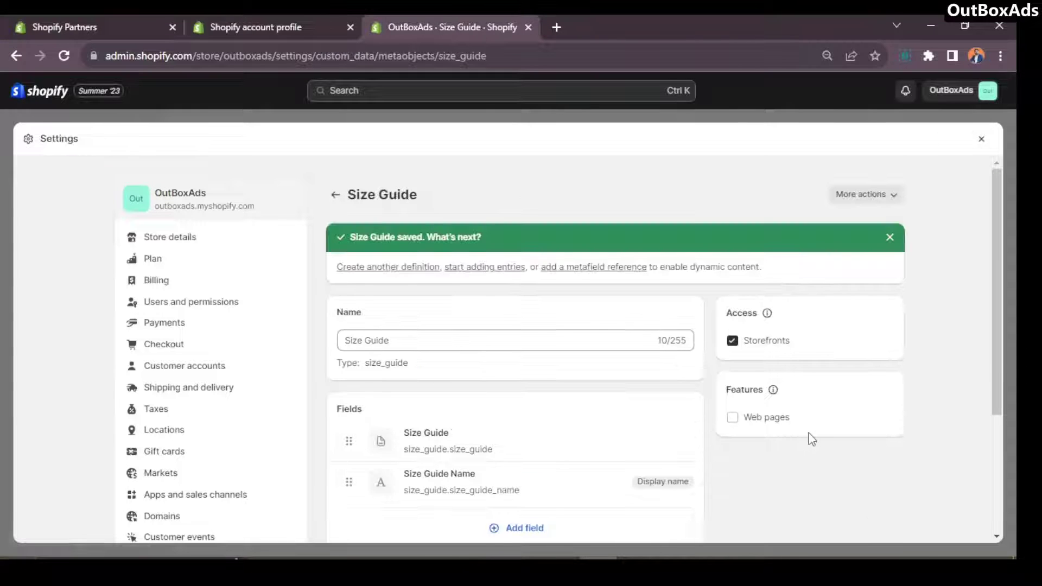
click(335, 195)
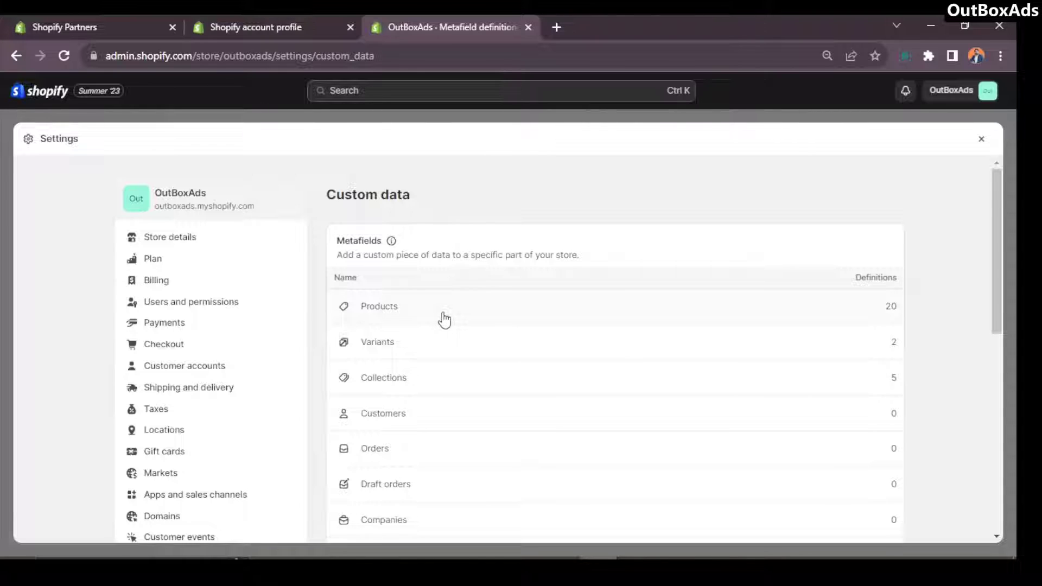
click(443, 319)
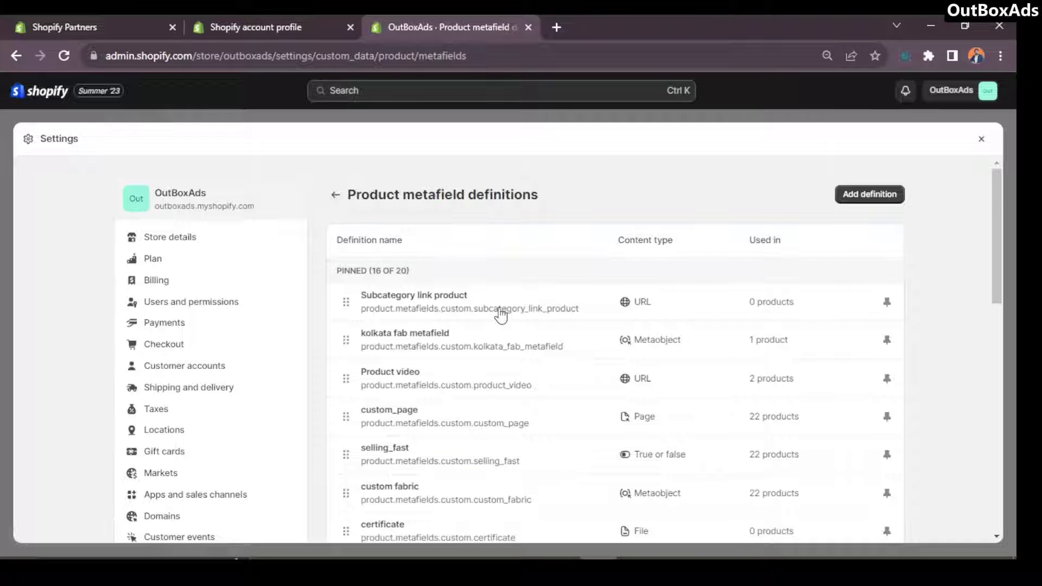
- Start a product metafield definition named Size Guide with the prepared description
click(857, 197)
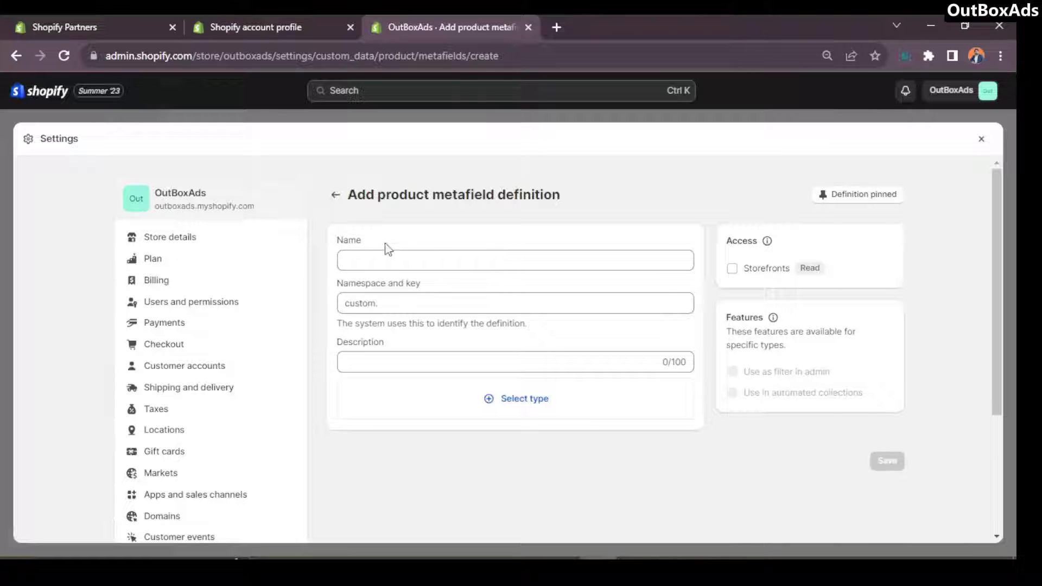
click(367, 262)
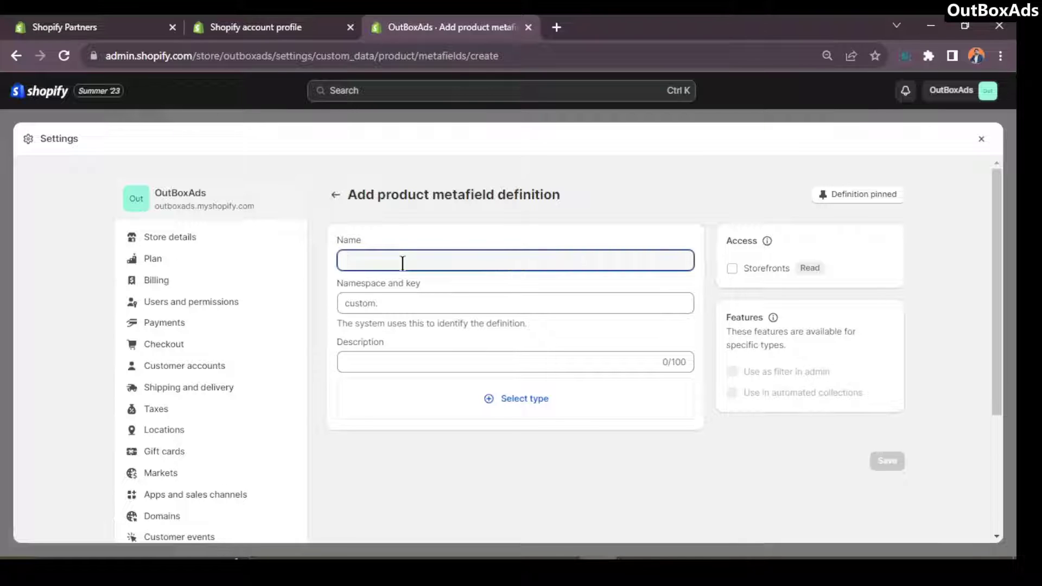
key(super+v)
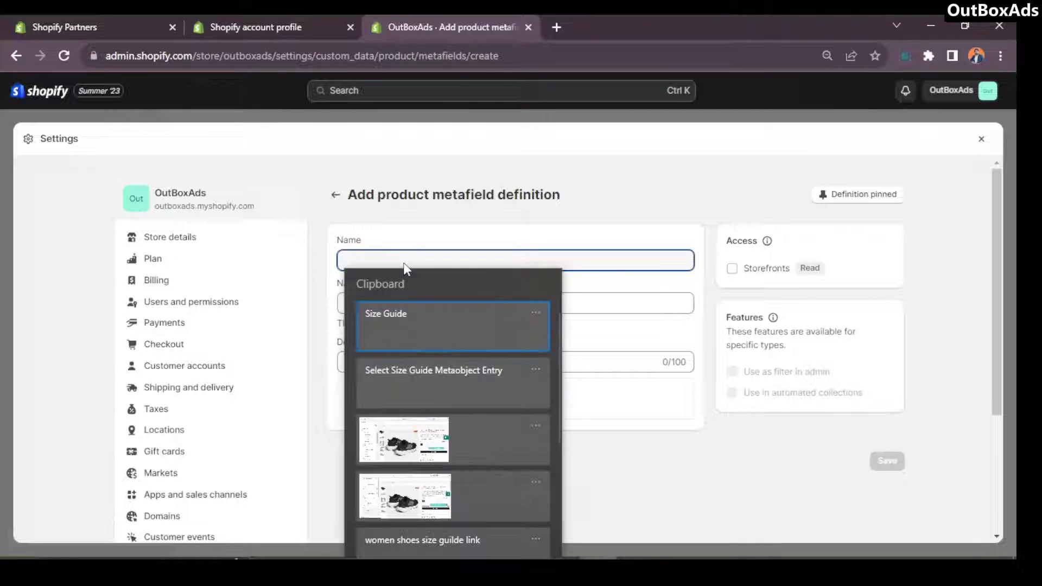
click(405, 334)
click(398, 293)
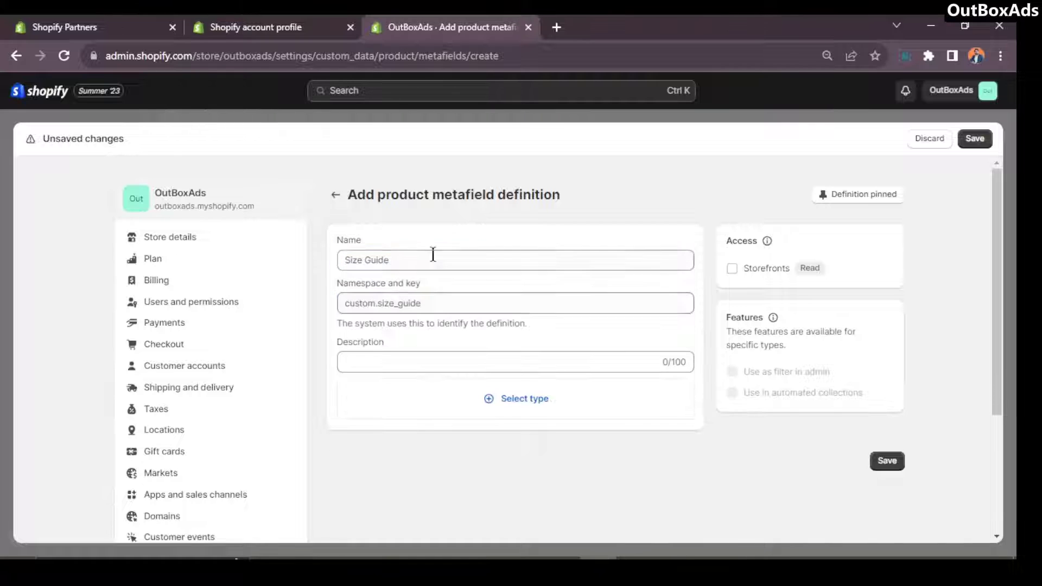
click(377, 363)
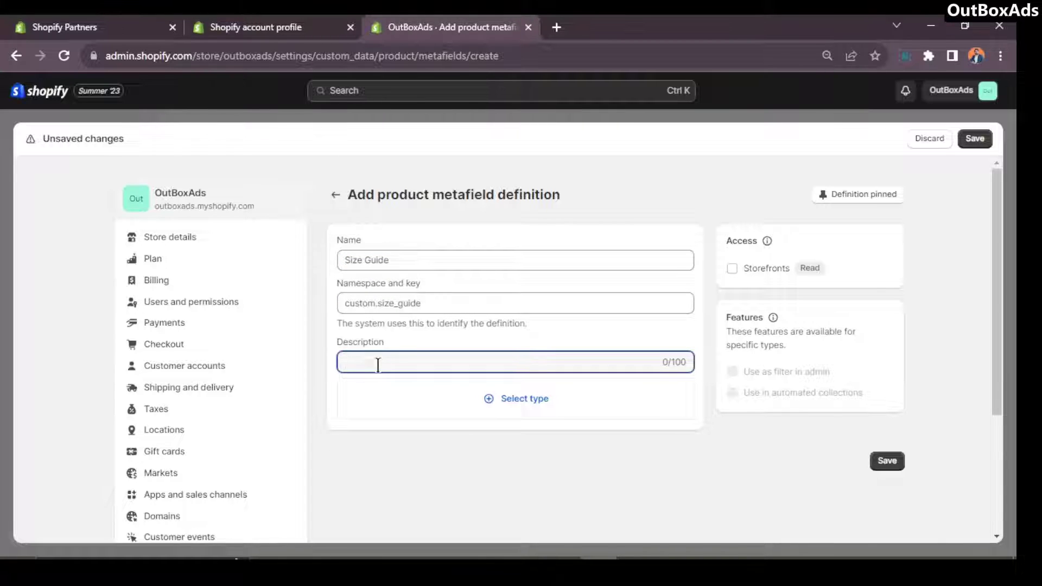
text(Select Size Guide Metaobject Entry)
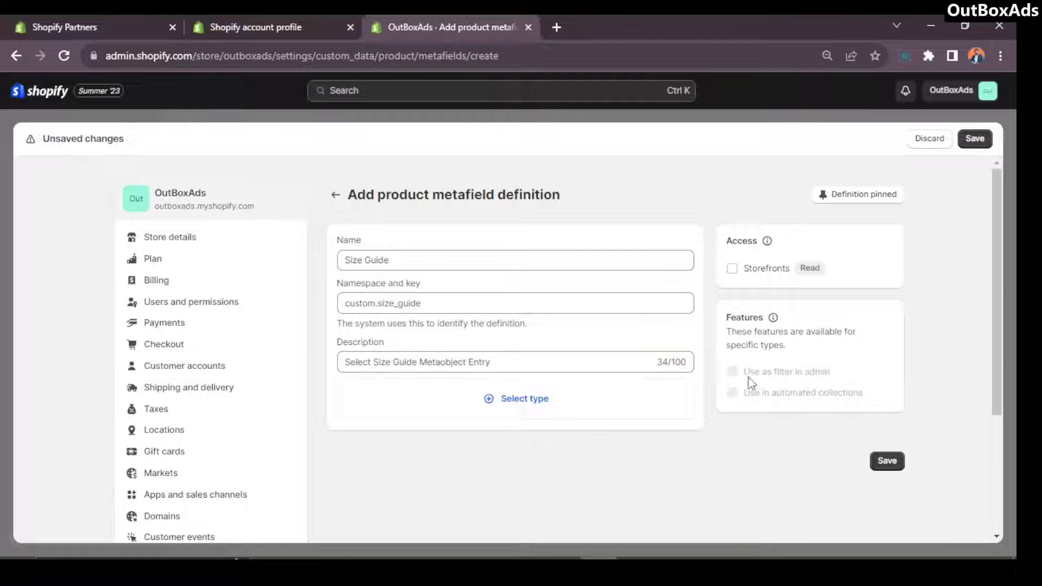
- Set the metafield type to Metaobject referencing Size Guide, then save it
click(526, 400)
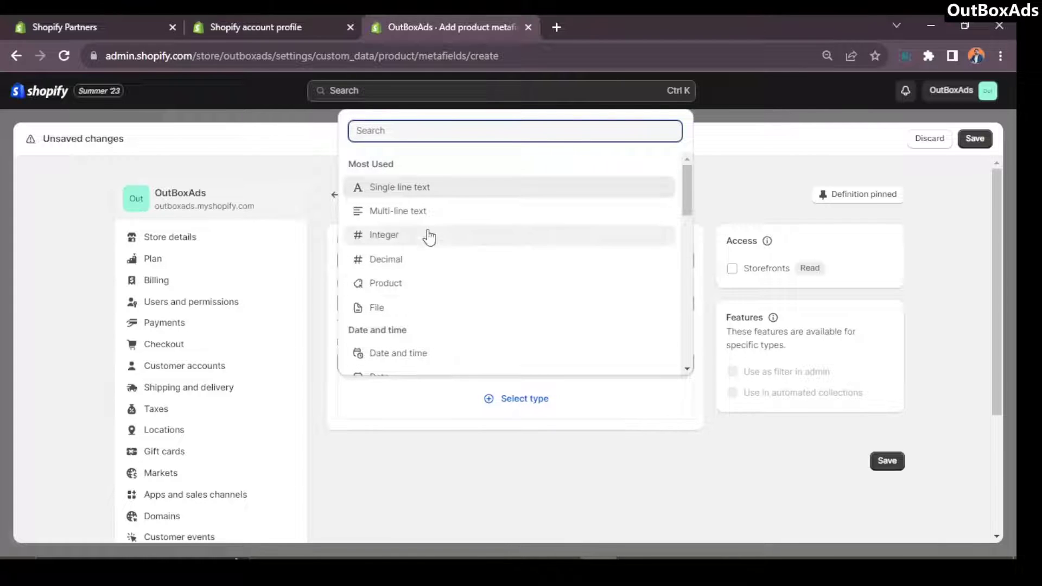
scroll(429, 239, down, 10)
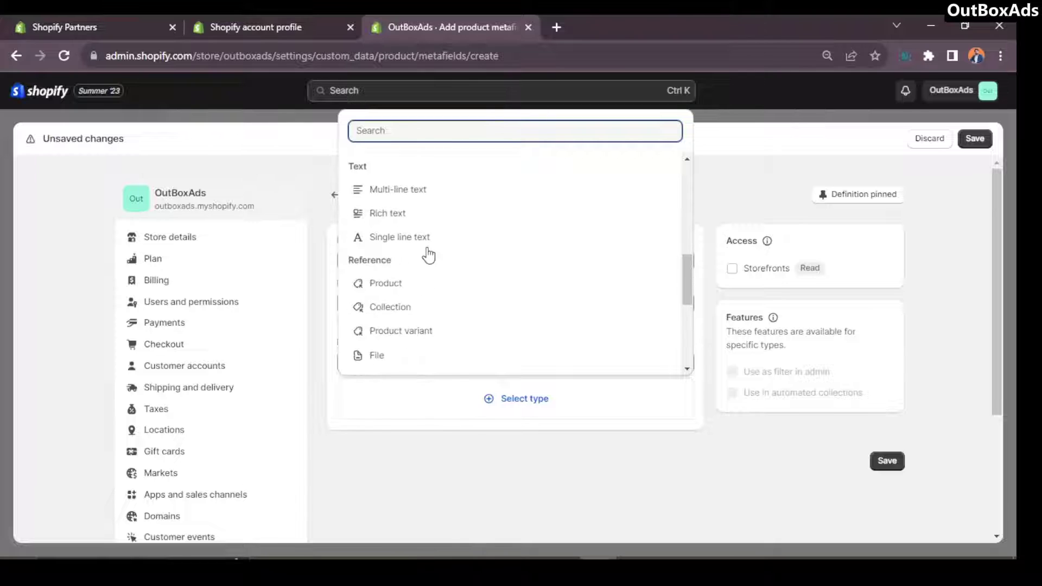
scroll(428, 255, down, 5)
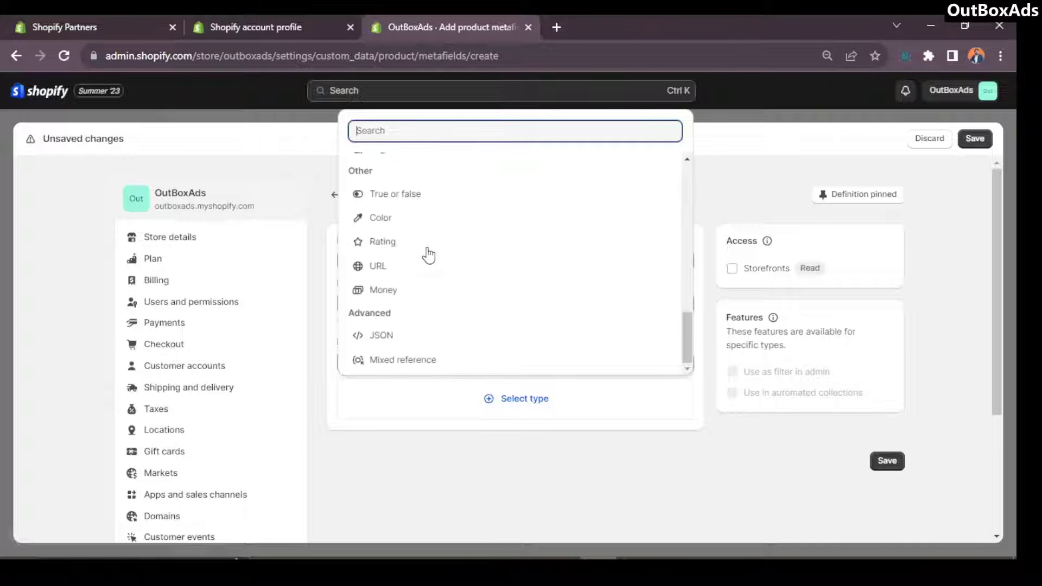
scroll(438, 309, up, 3)
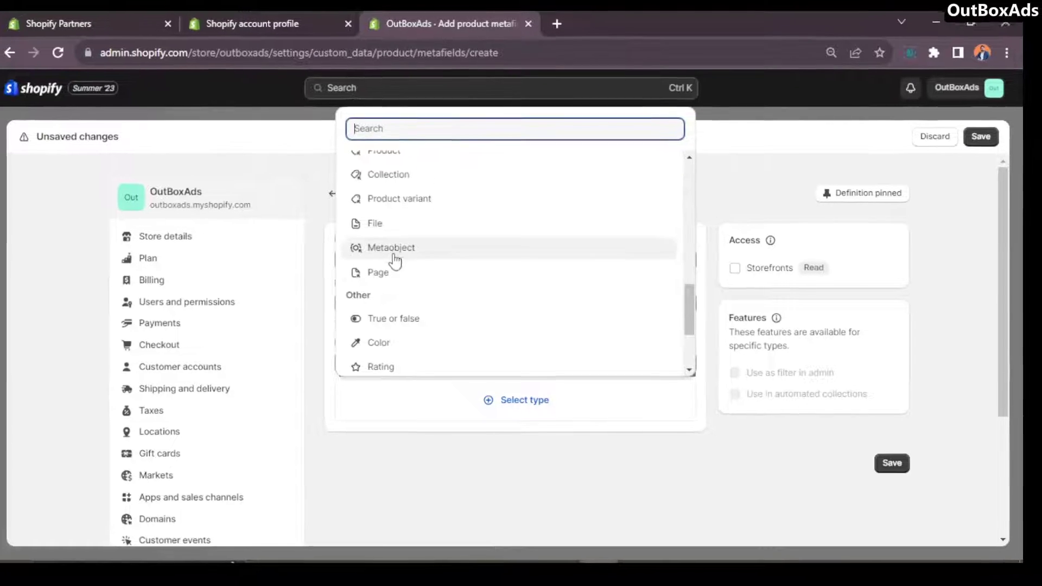
click(395, 258)
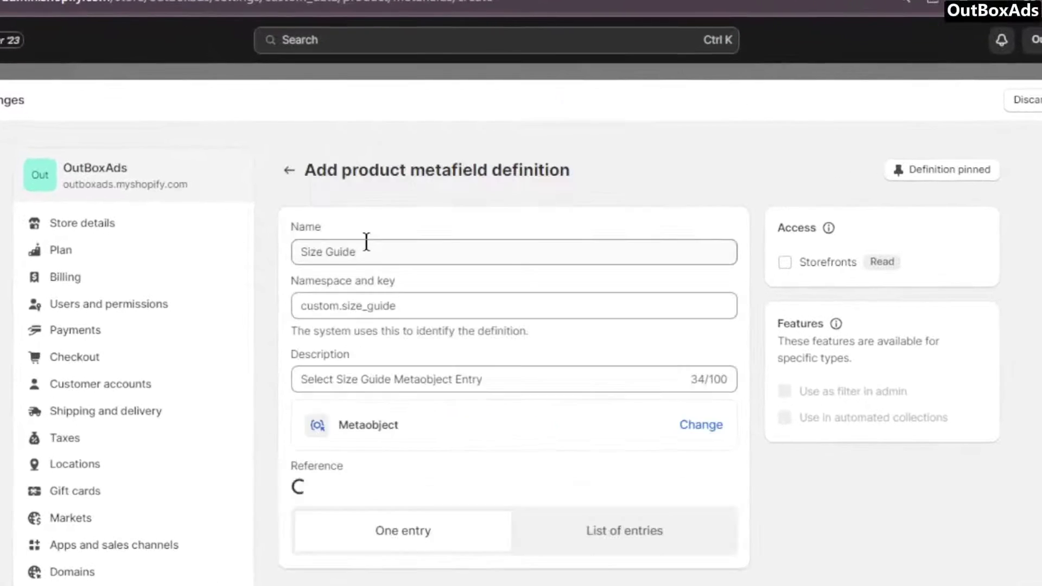
scroll(286, 412, down, 3)
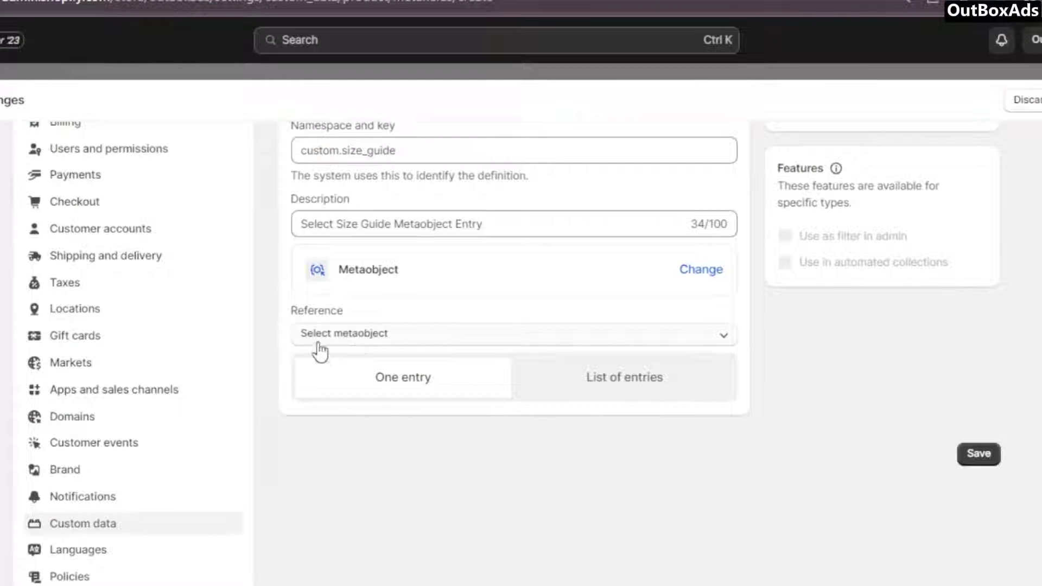
click(399, 335)
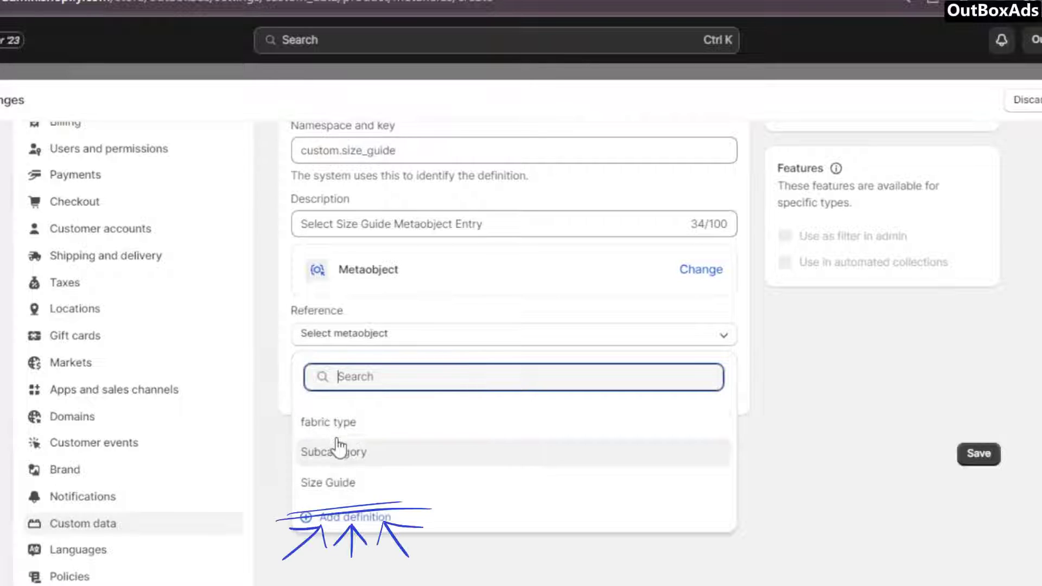
click(329, 483)
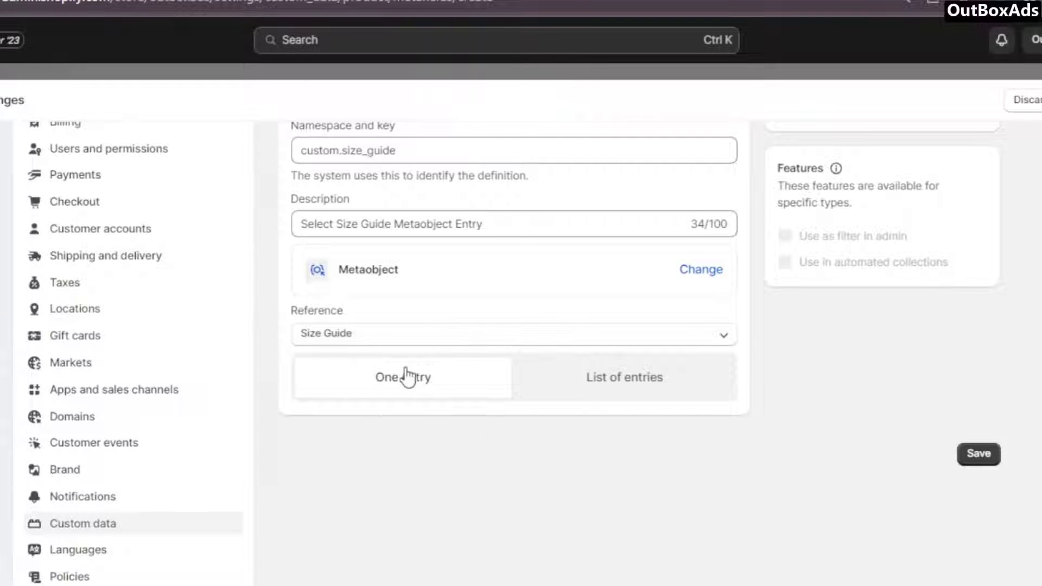
scroll(751, 421, up, 3)
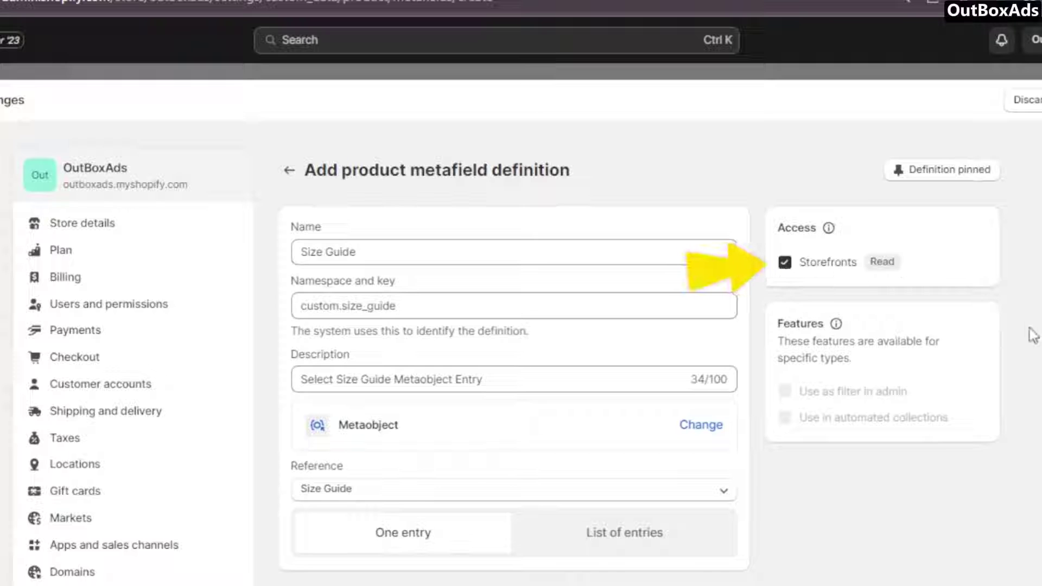
scroll(1034, 335, down, 3)
click(974, 424)
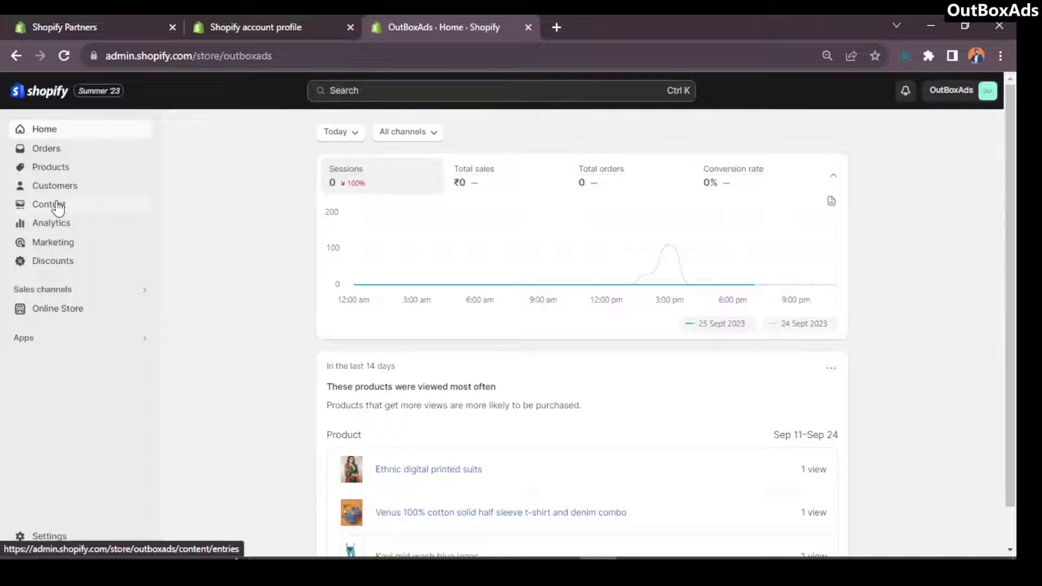
- From Content > Metaobjects, add a new Size Guide entry
click(89, 207)
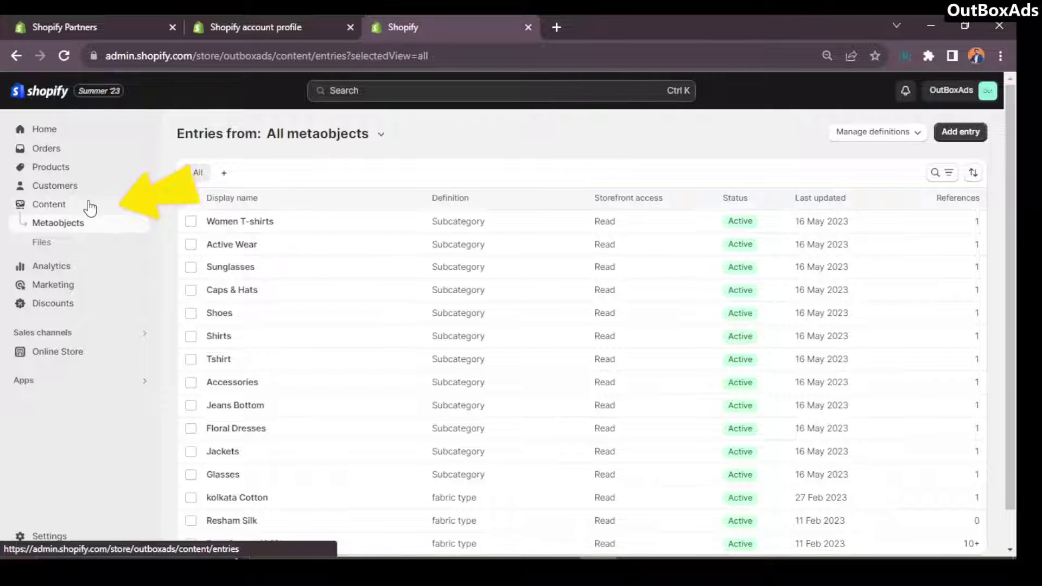
click(965, 139)
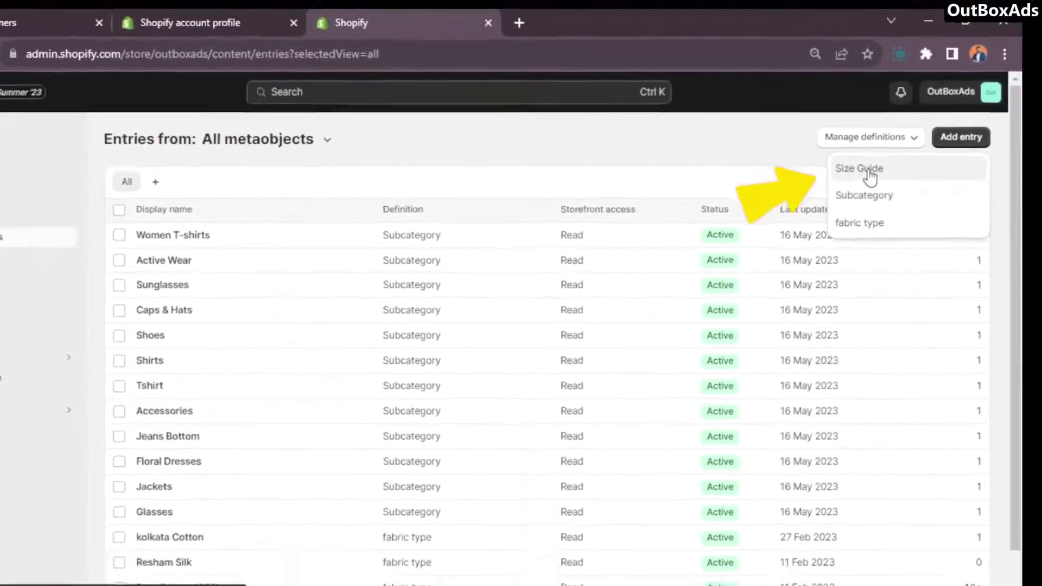
click(884, 164)
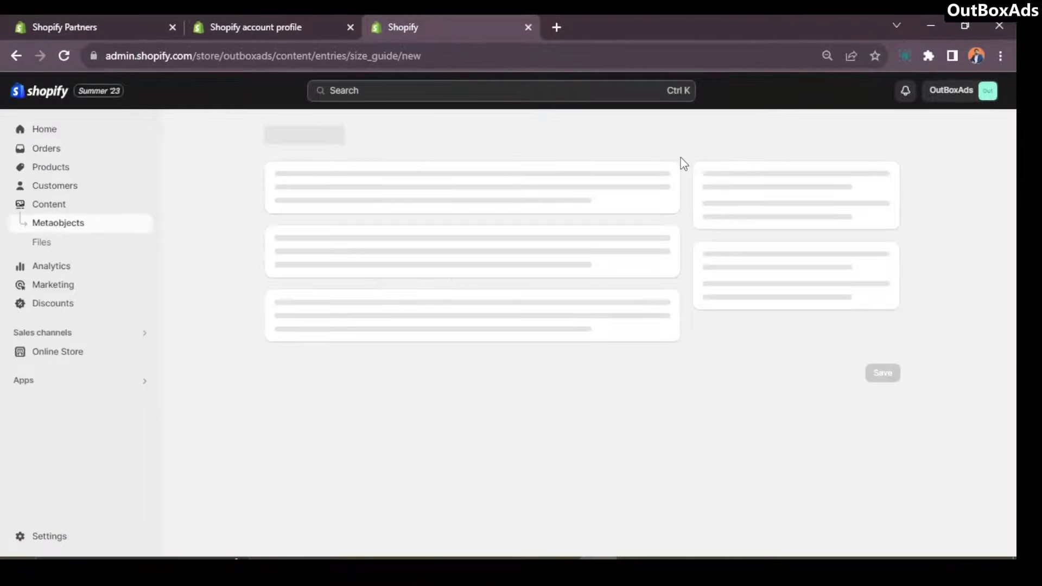
- Enter Men Shoes as the entry's Size Guide Title
click(279, 202)
key(super+v)
click(353, 195)
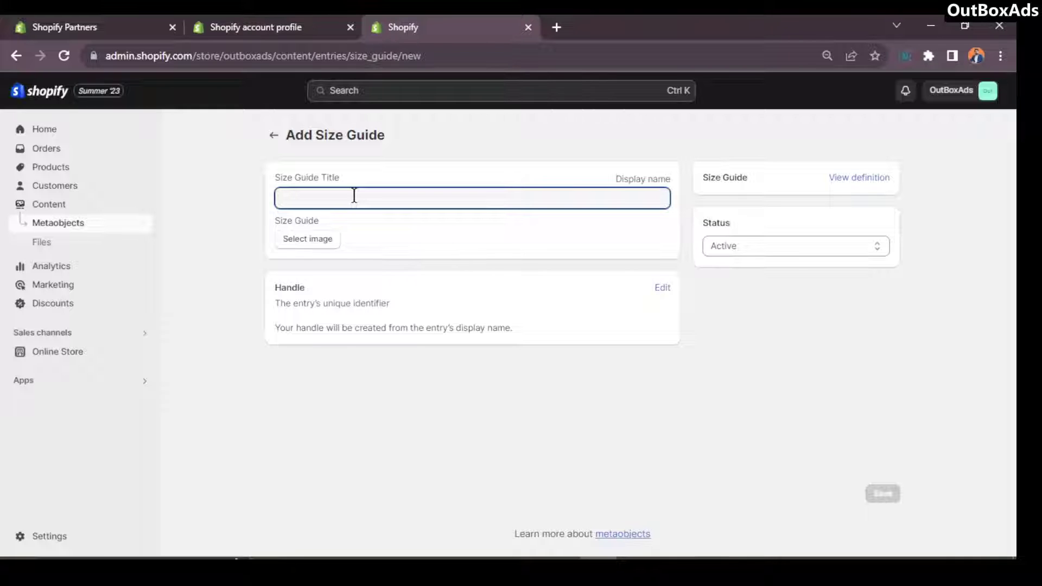
text(Men )
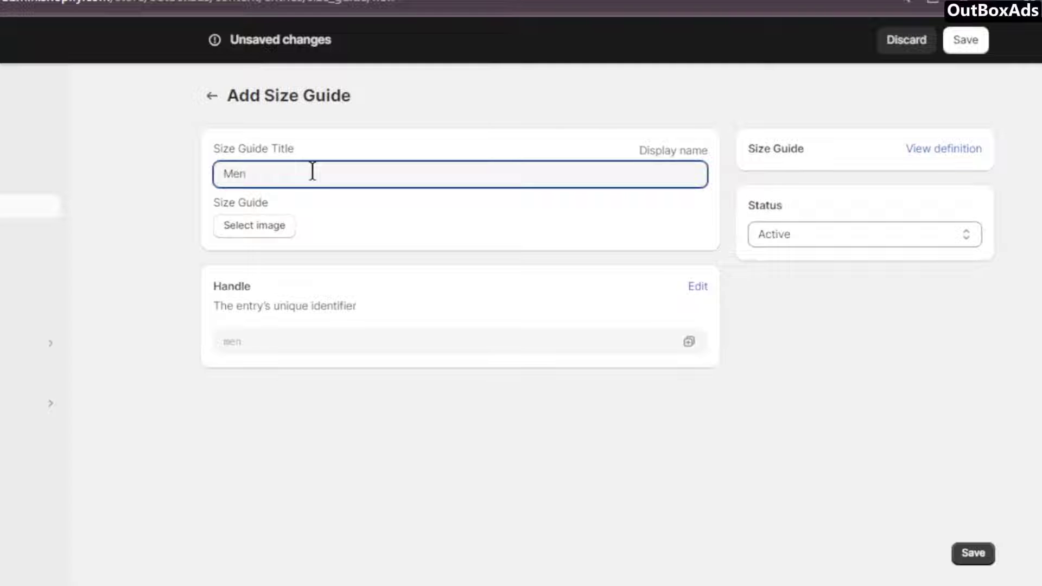
text(SHoes)
- Bring up the image picker and switch to the size chart folder in File Explorer
click(254, 225)
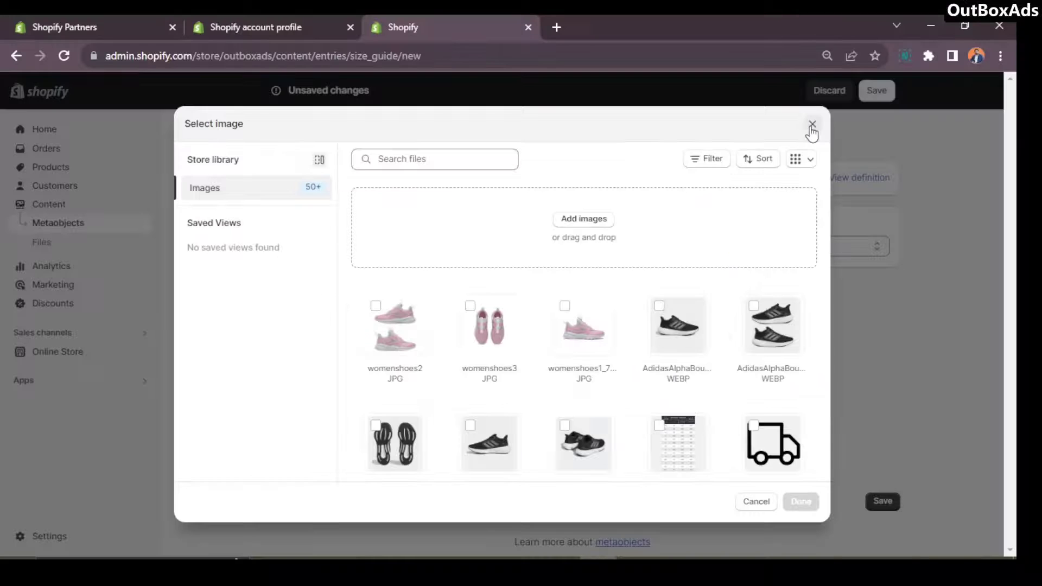
click(881, 87)
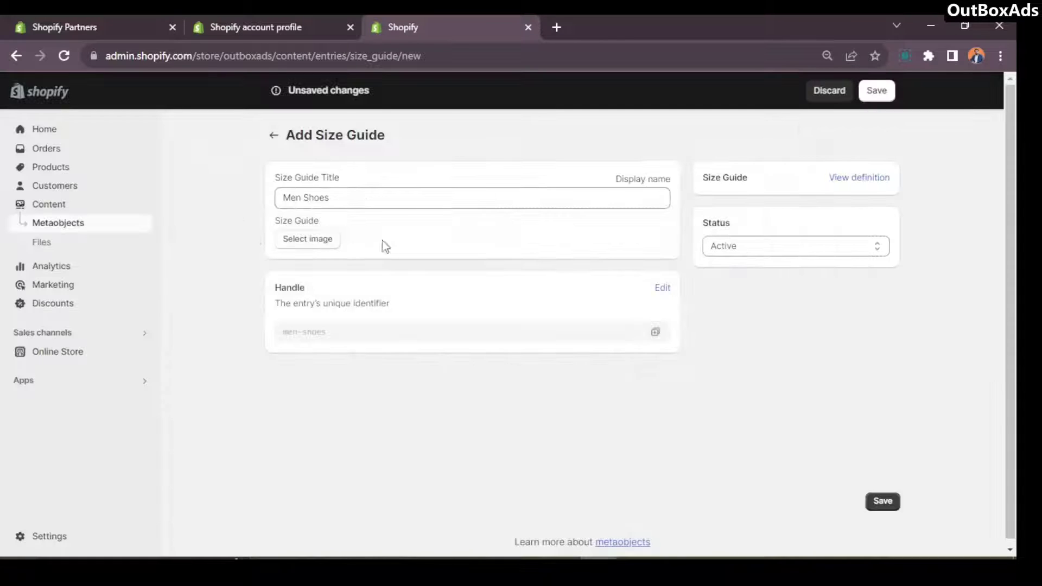
click(298, 249)
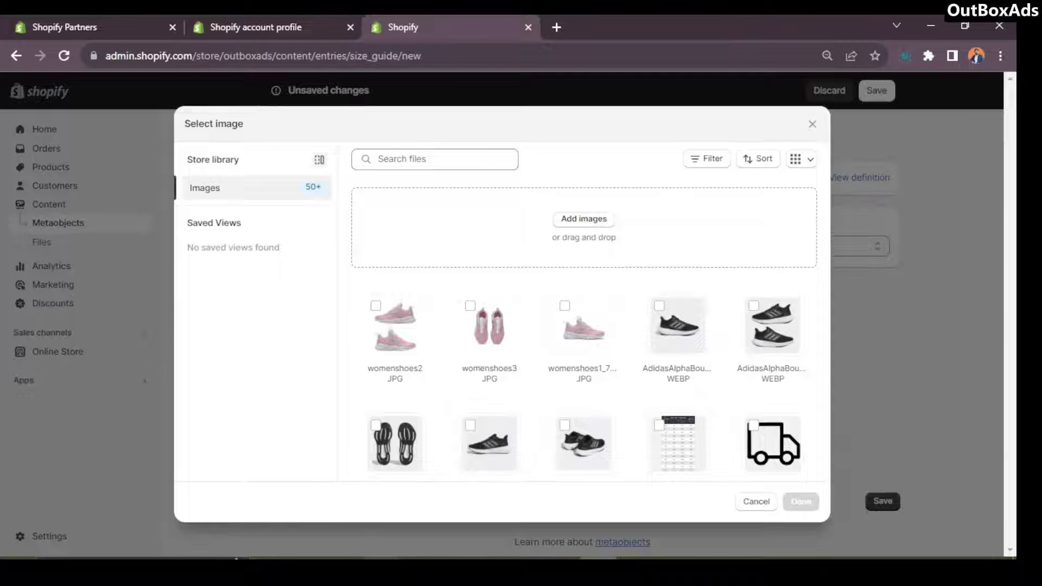
key(alt+Tab)
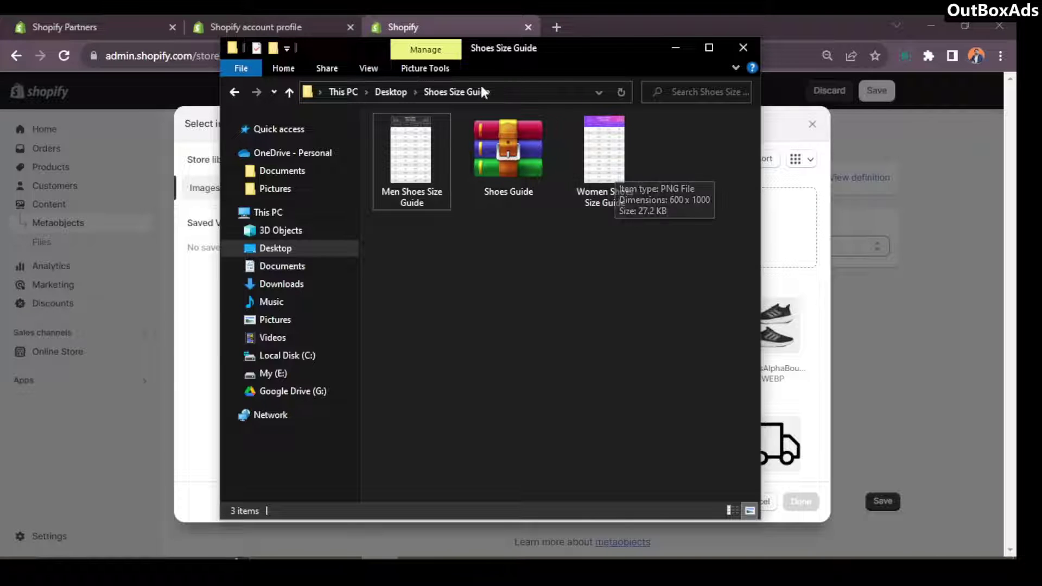
- Drag the Men Shoes and Women Shoes size guide images into the Add images drop zone
drag(564, 46, 289, 52)
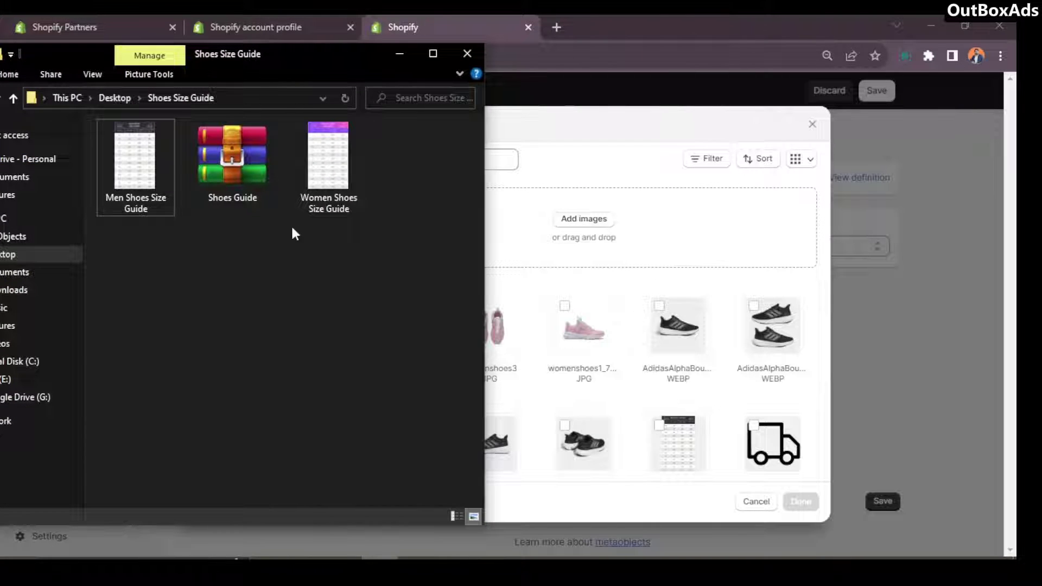
click(150, 155)
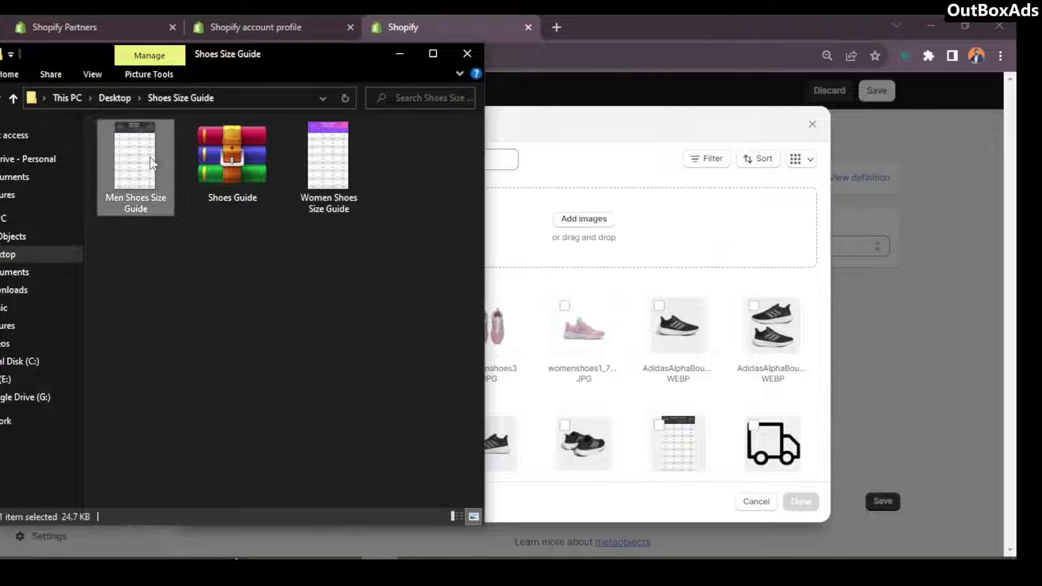
ctrl+click(333, 174)
drag(332, 174, 616, 233)
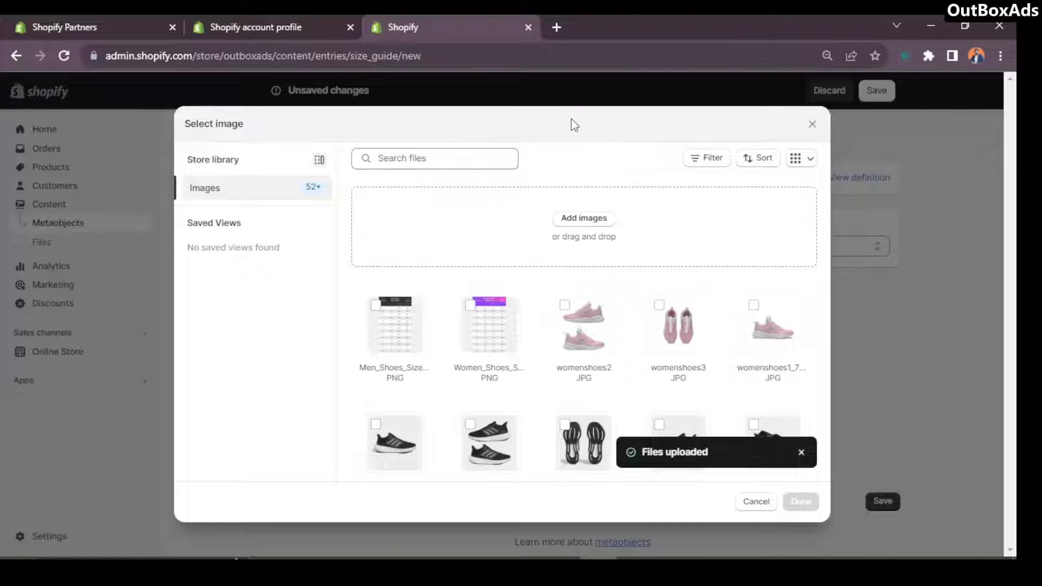
- Pick Men_Shoes_Size_Guide.png as the entry's image and save the Men Shoes entry
click(376, 305)
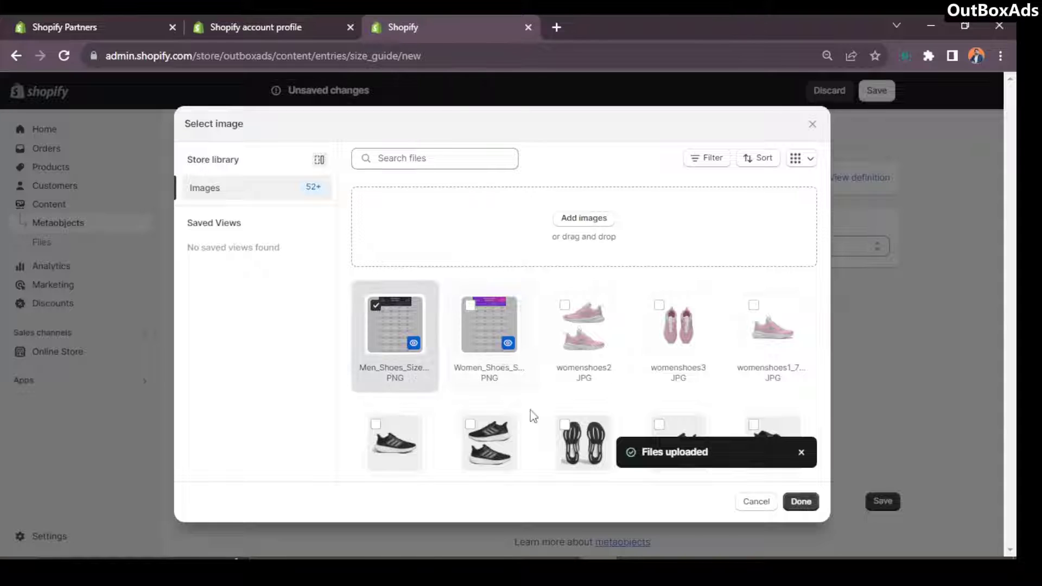
click(800, 502)
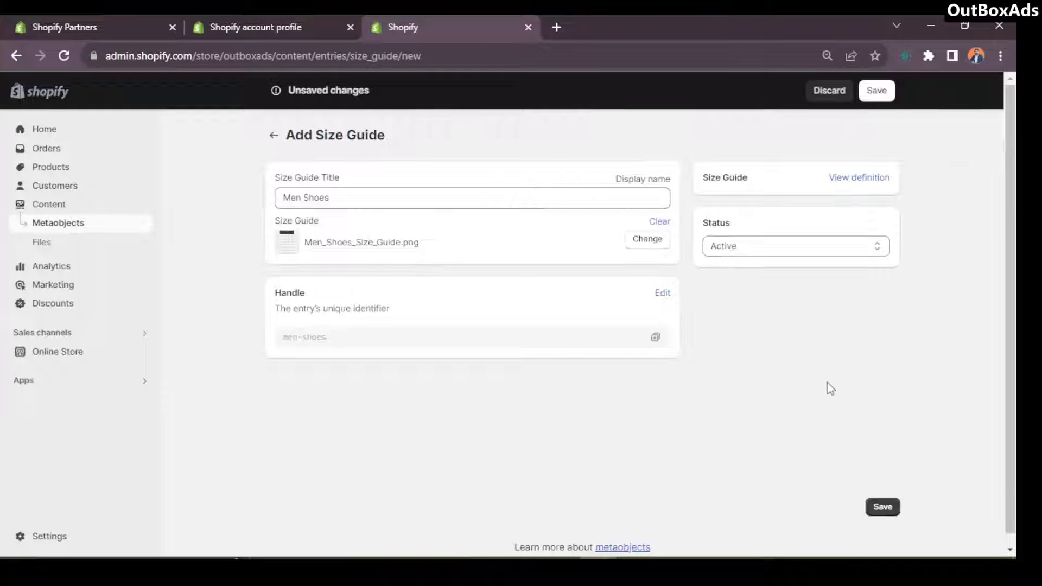
click(881, 509)
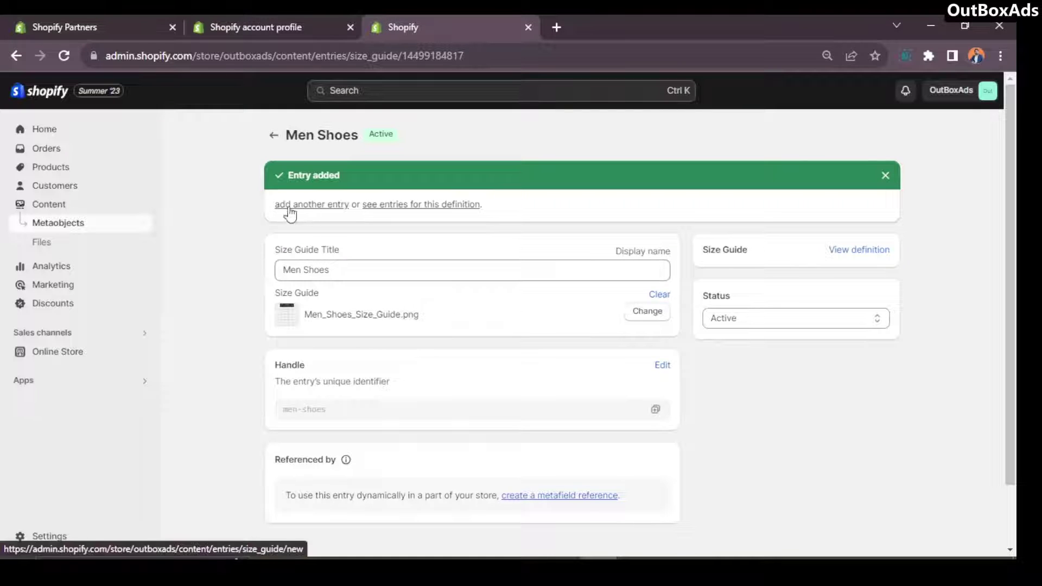
- Add a 'Women Shoes' size guide entry with the Women_Shoes_Size_Guide.png chart image and save it
click(328, 209)
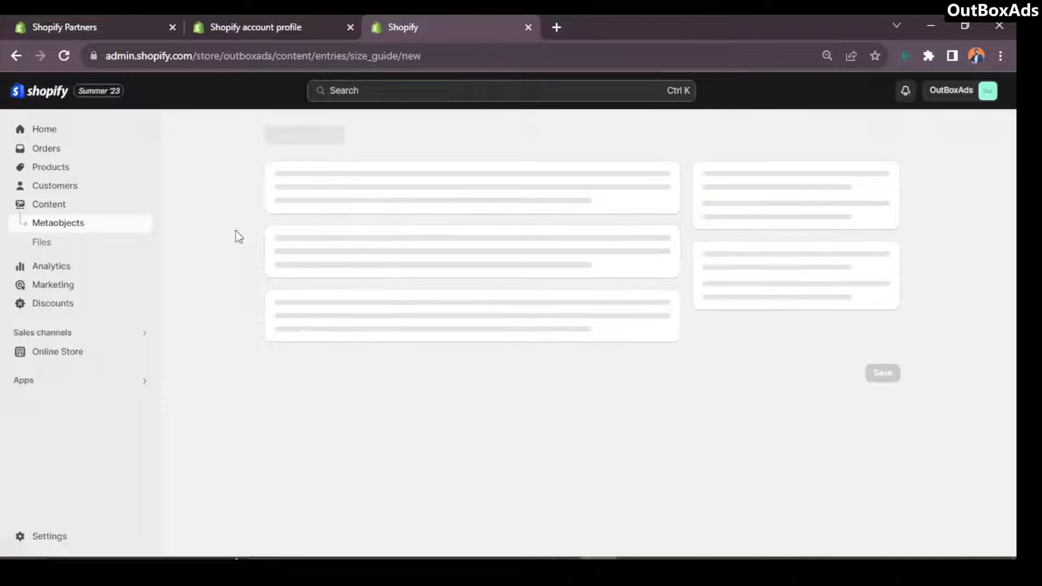
click(306, 200)
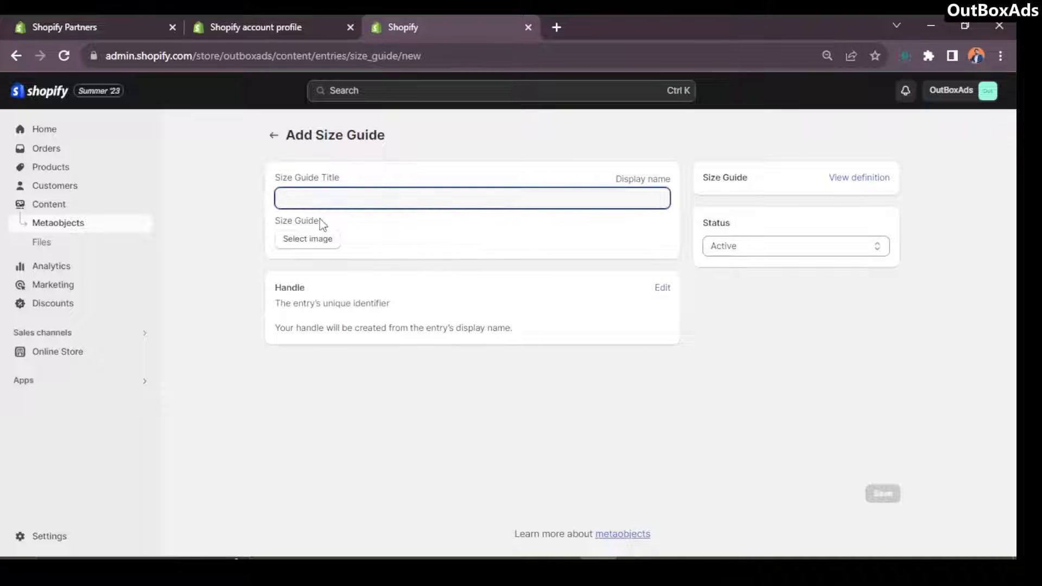
text(Wome)
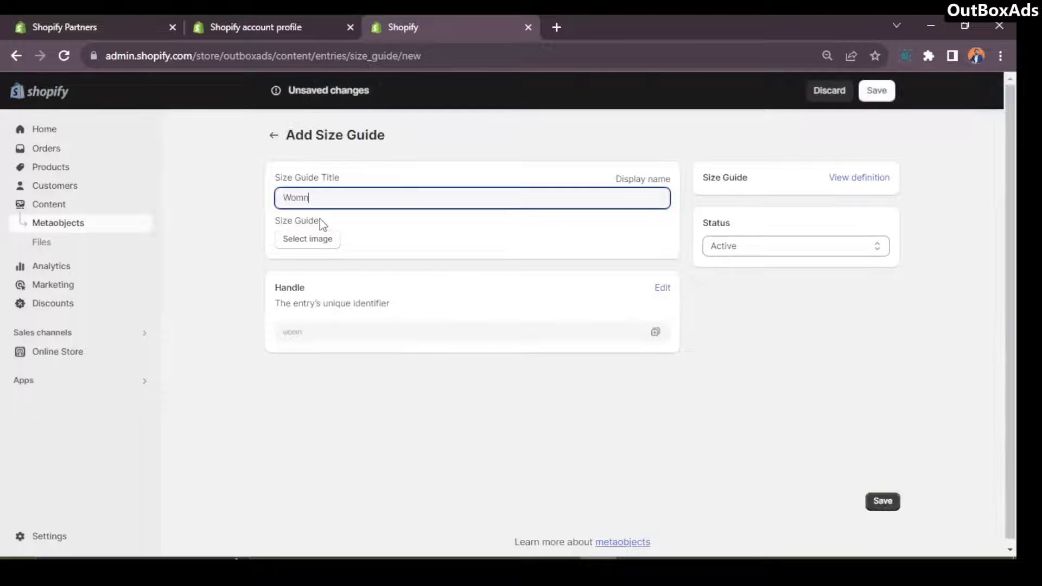
text(n)
key(BackSpace)
text(en Shoes)
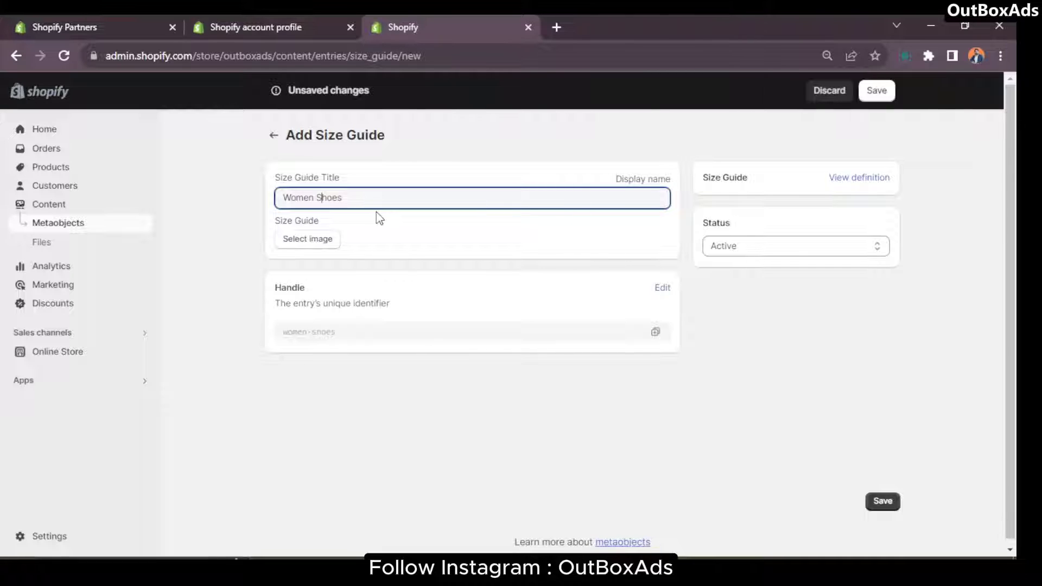
click(307, 239)
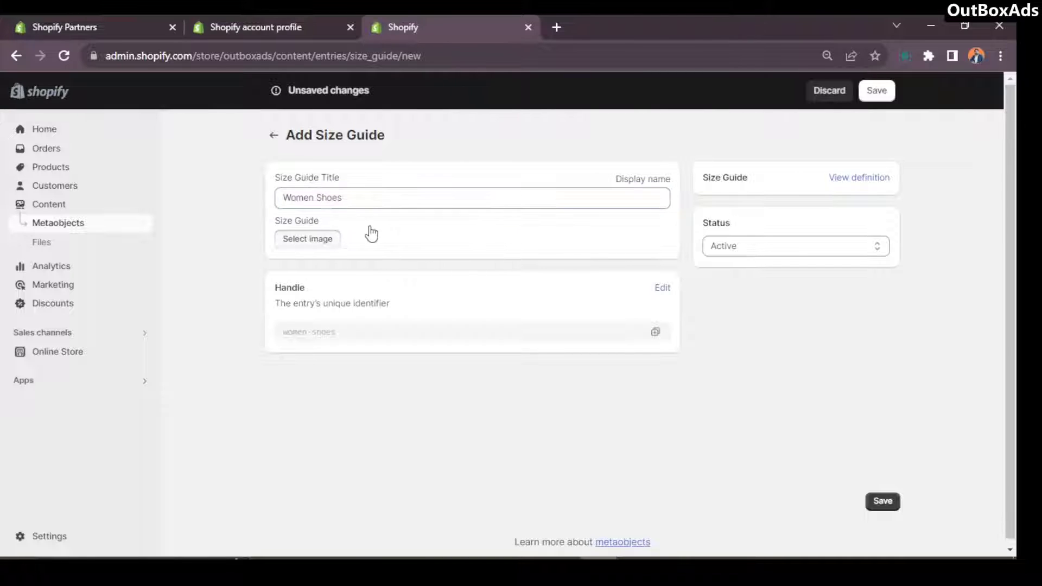
click(371, 233)
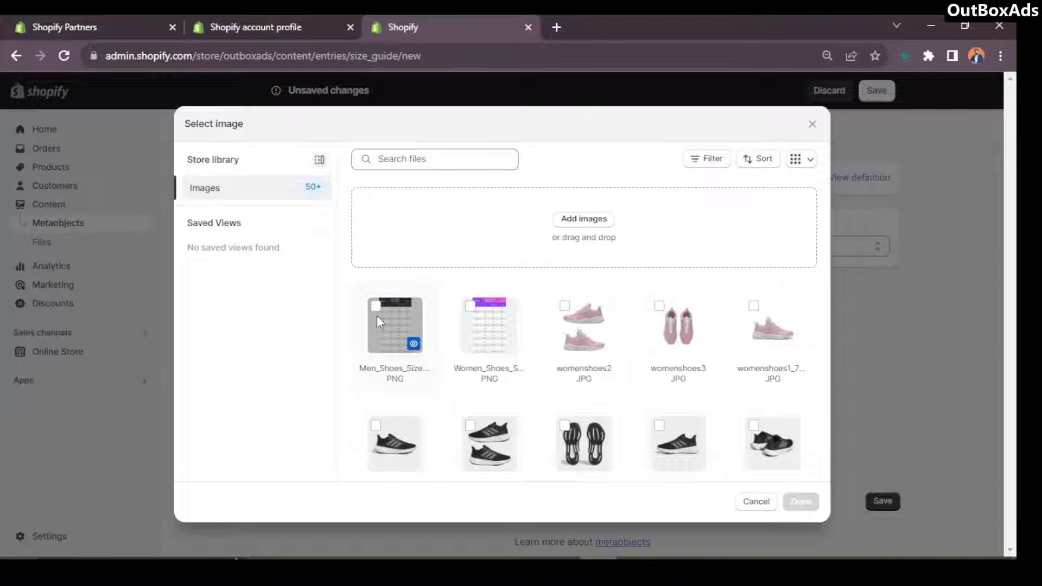
click(471, 309)
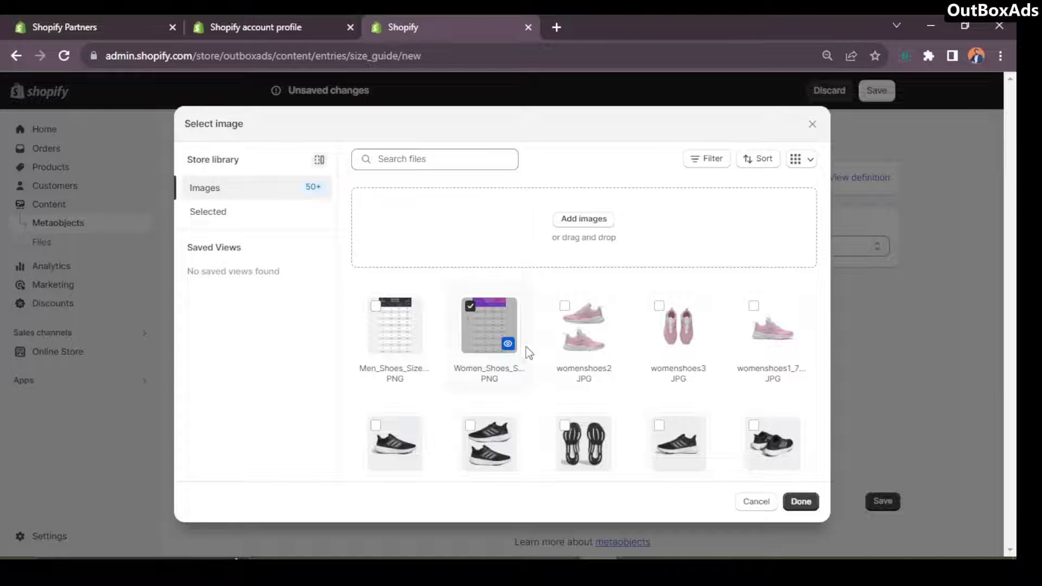
click(806, 506)
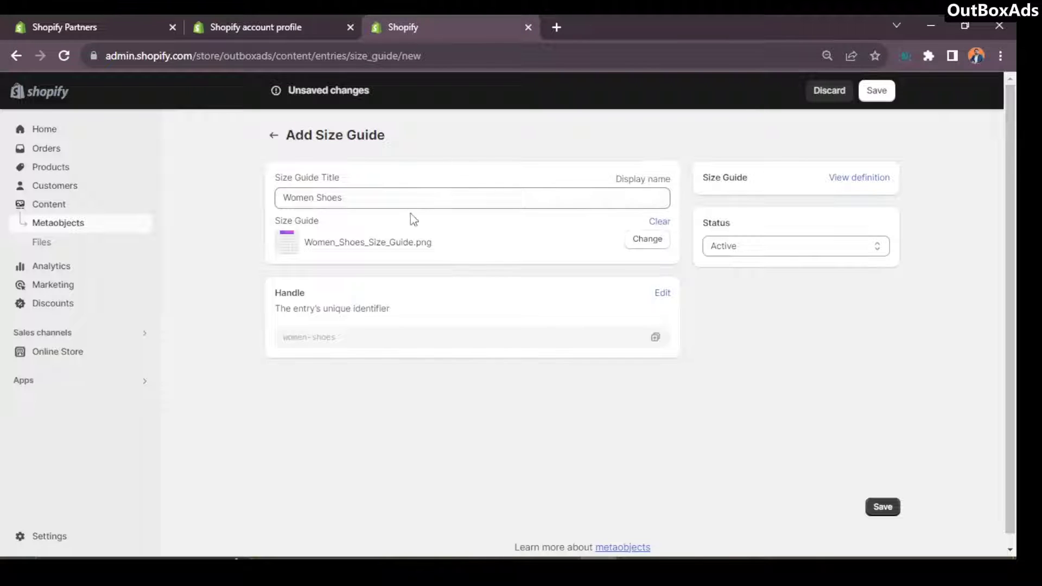
click(876, 506)
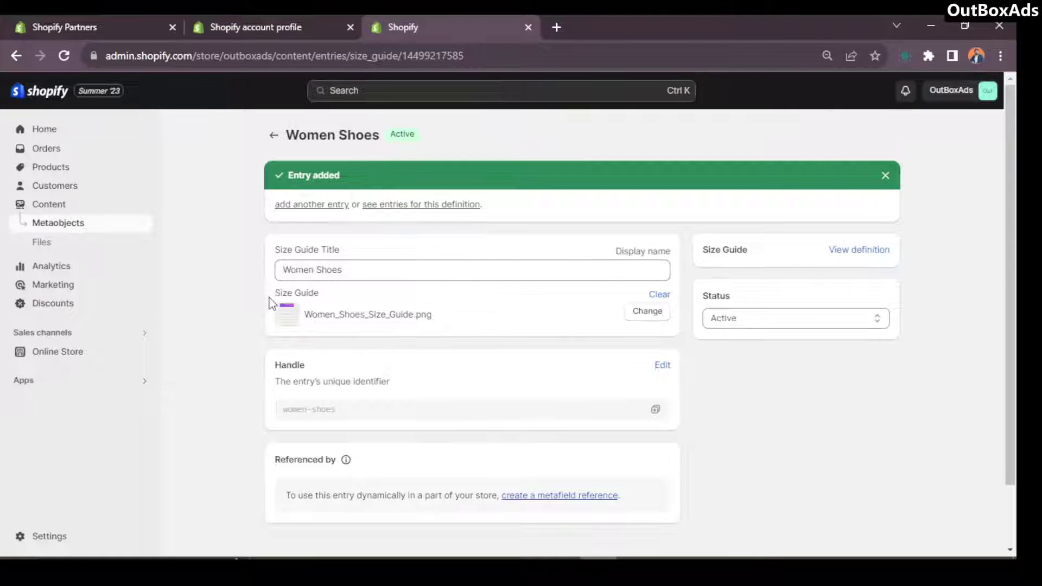
- Return to the Size Guide entries list and switch the view to All metaobjects
click(273, 136)
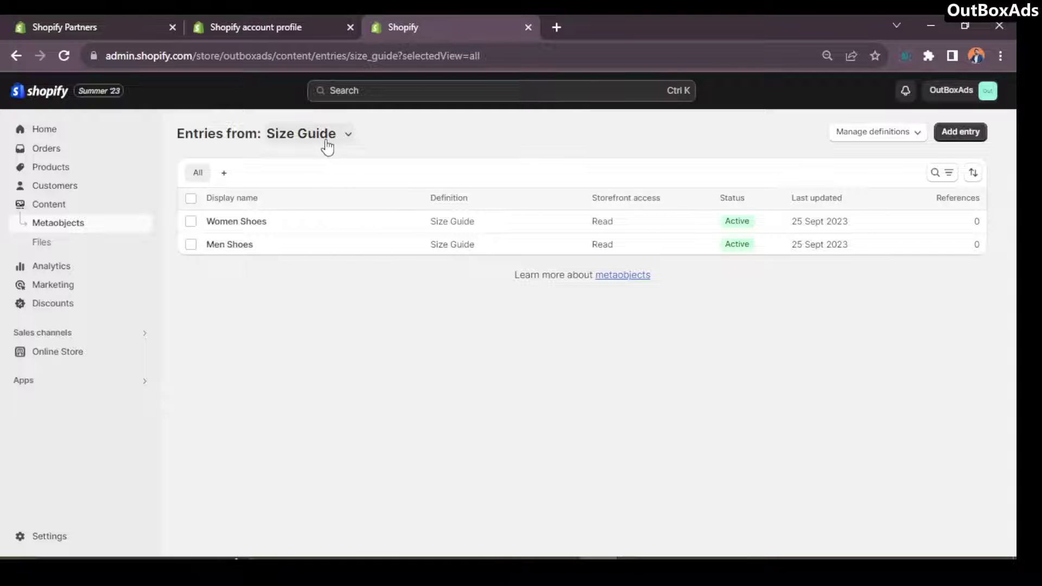
click(347, 138)
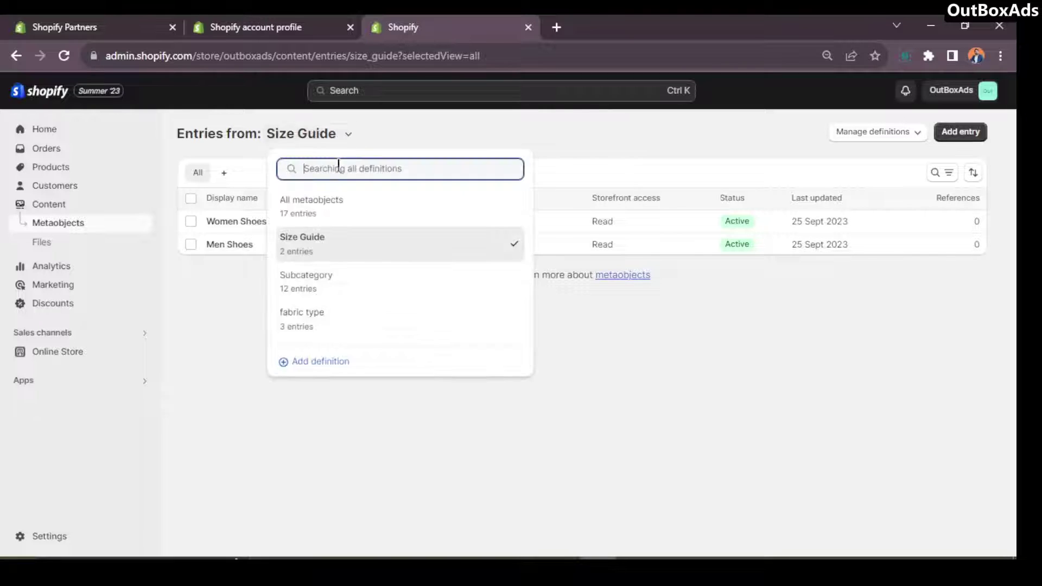
click(328, 216)
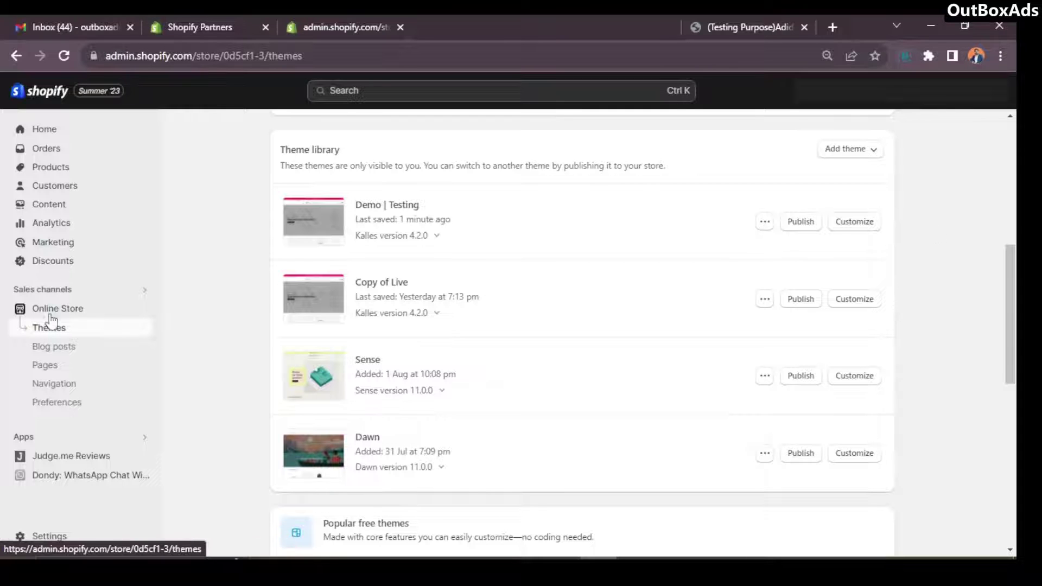
- From Online Store > Themes, start customizing the Demo | Testing theme
click(56, 333)
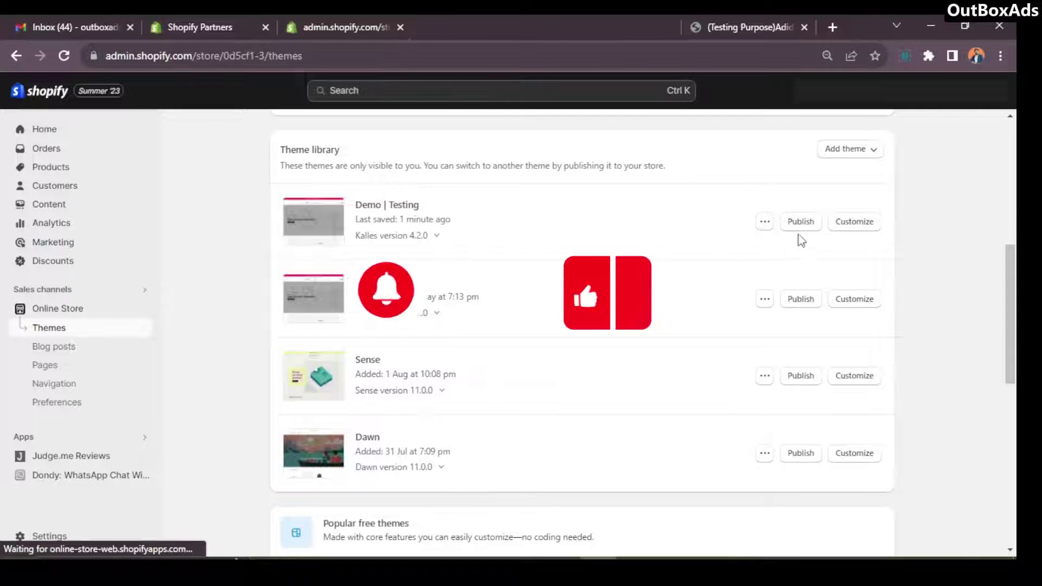
click(845, 227)
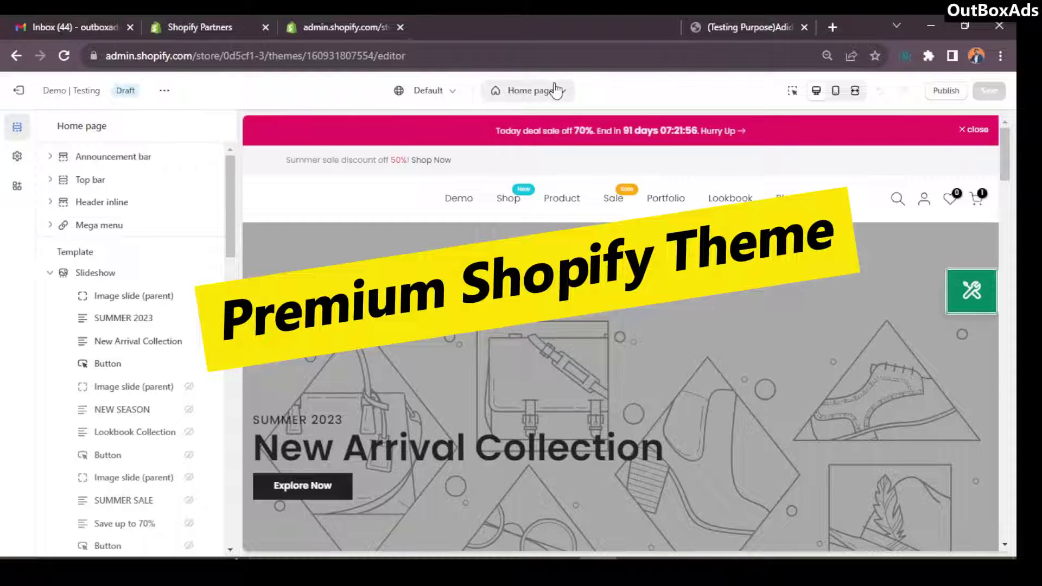
- Switch the editor to Products > Default product and scroll to the Size chart, Delivery, Ask block
click(543, 90)
click(494, 189)
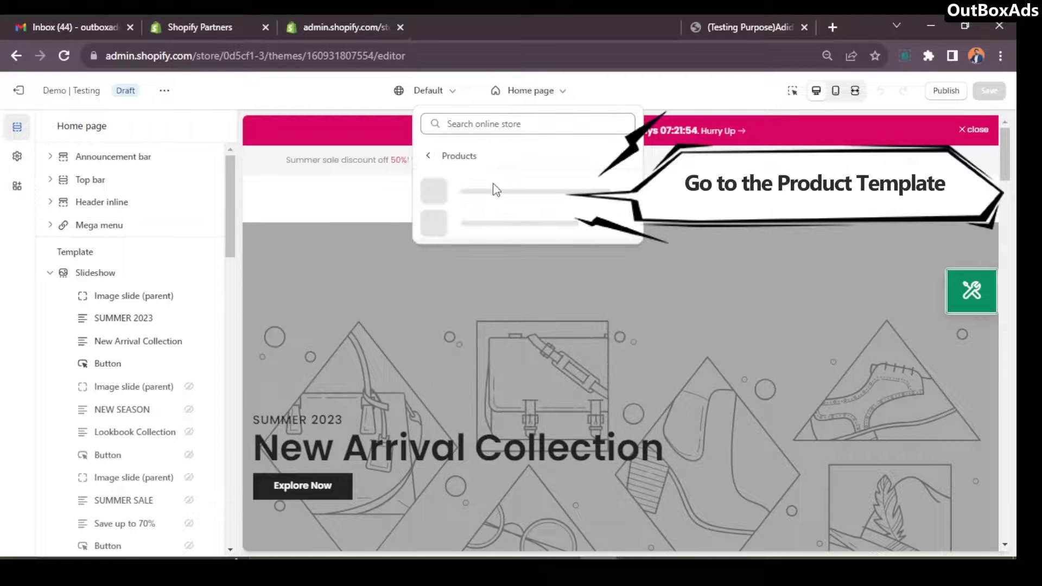
click(477, 187)
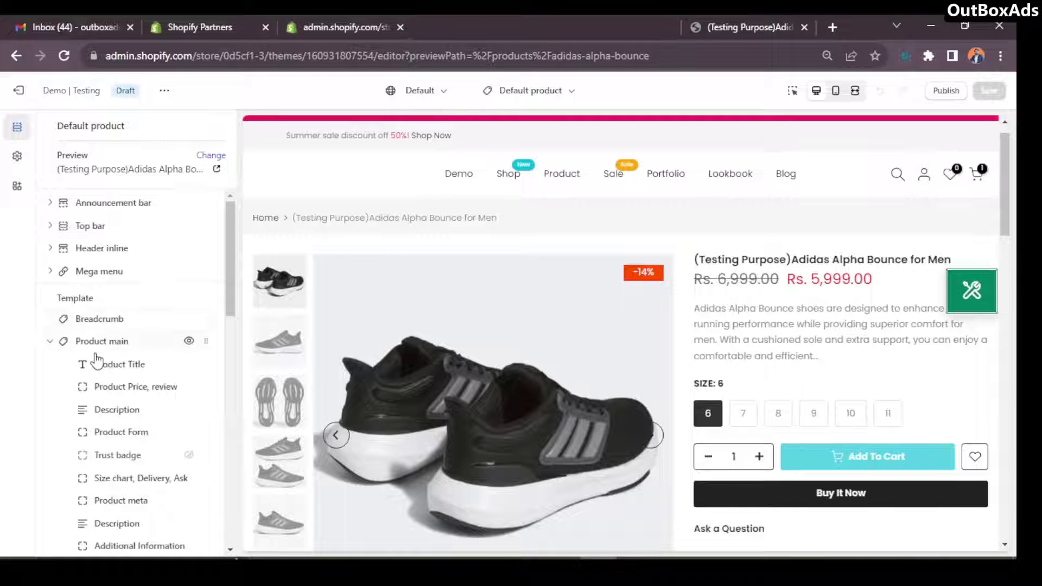
scroll(82, 358, down, 2)
scroll(111, 315, down, 2)
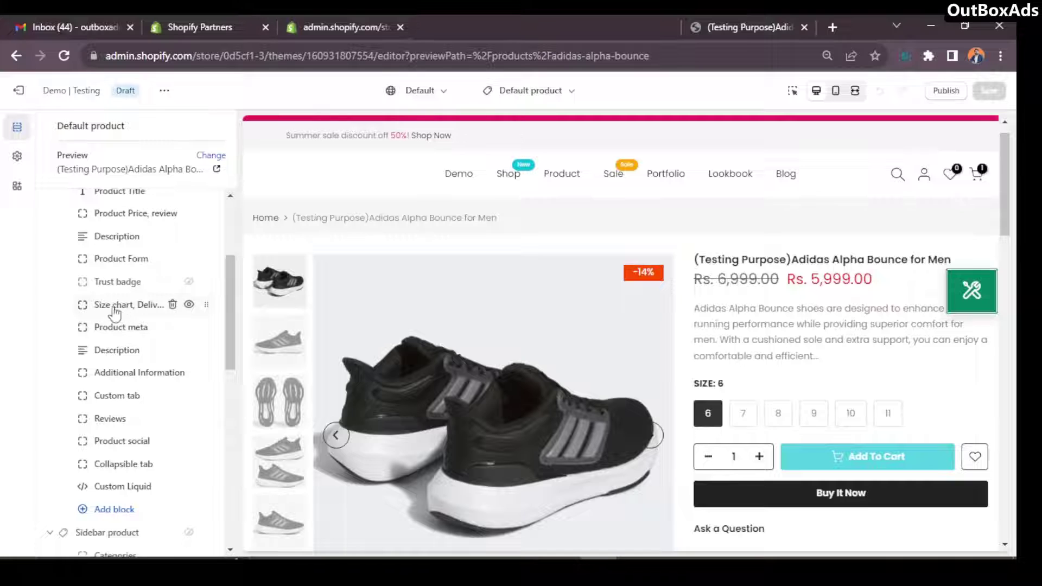
- Set the block's Image size chart dynamic source to Product > Size Guide and save with Ctrl+S
click(124, 307)
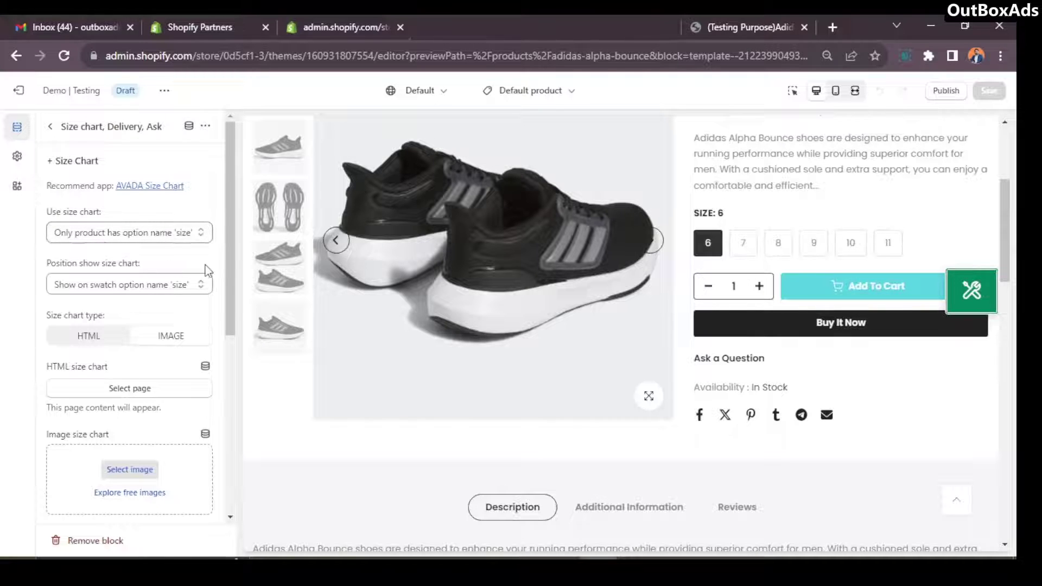
scroll(210, 271, down, 2)
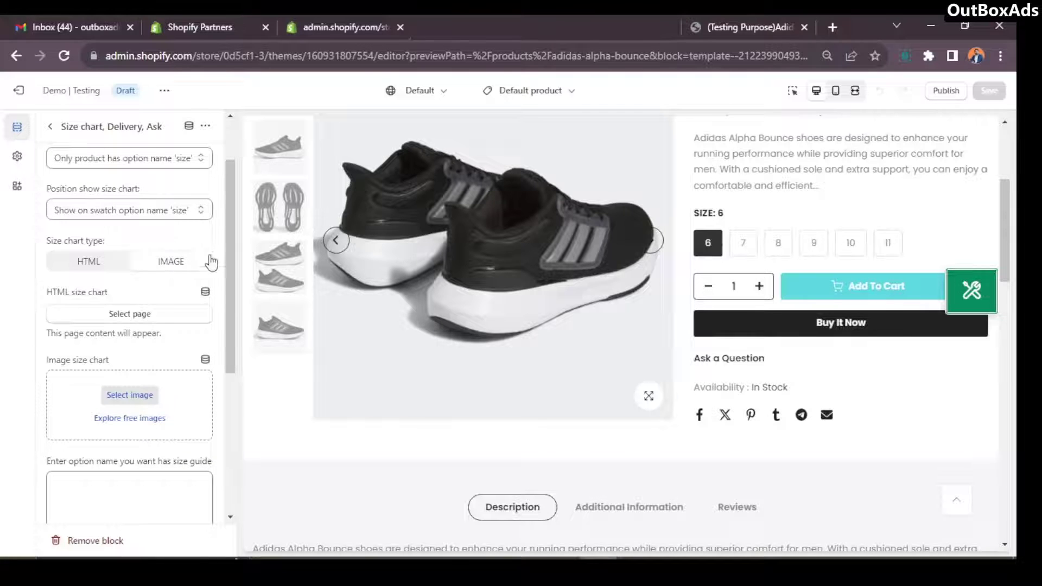
scroll(209, 249, down, 3)
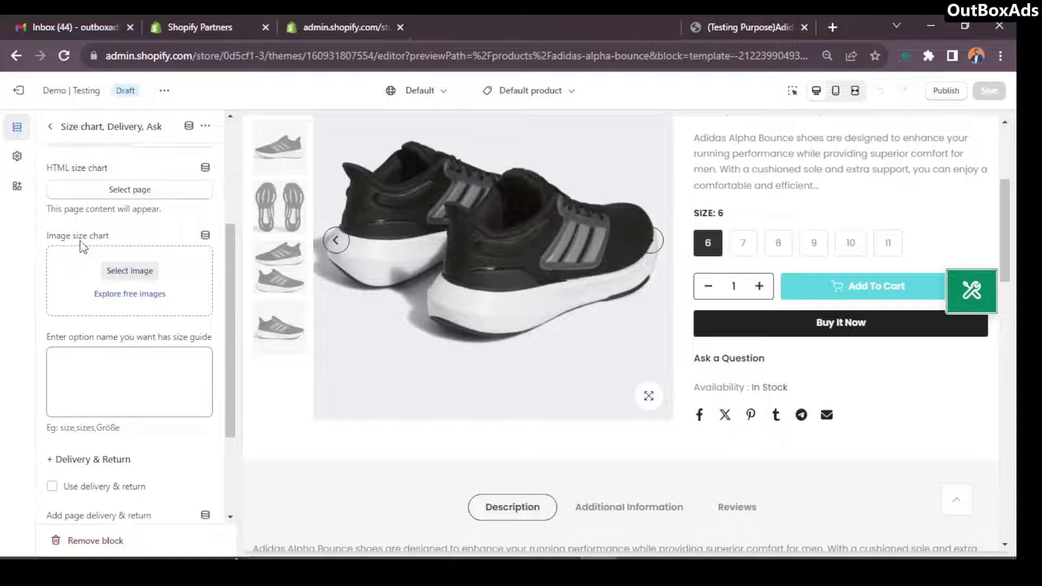
click(205, 235)
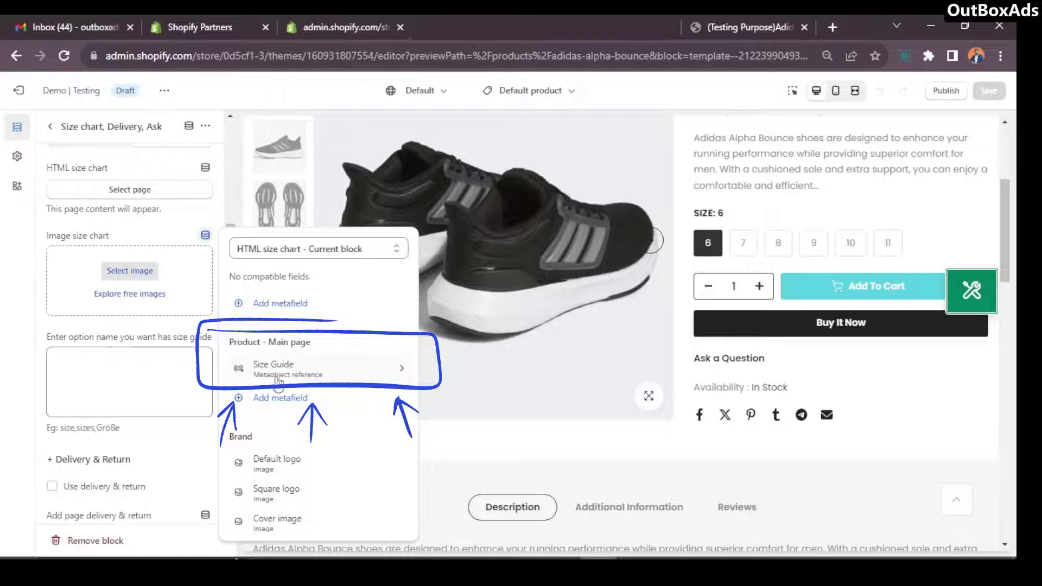
click(363, 374)
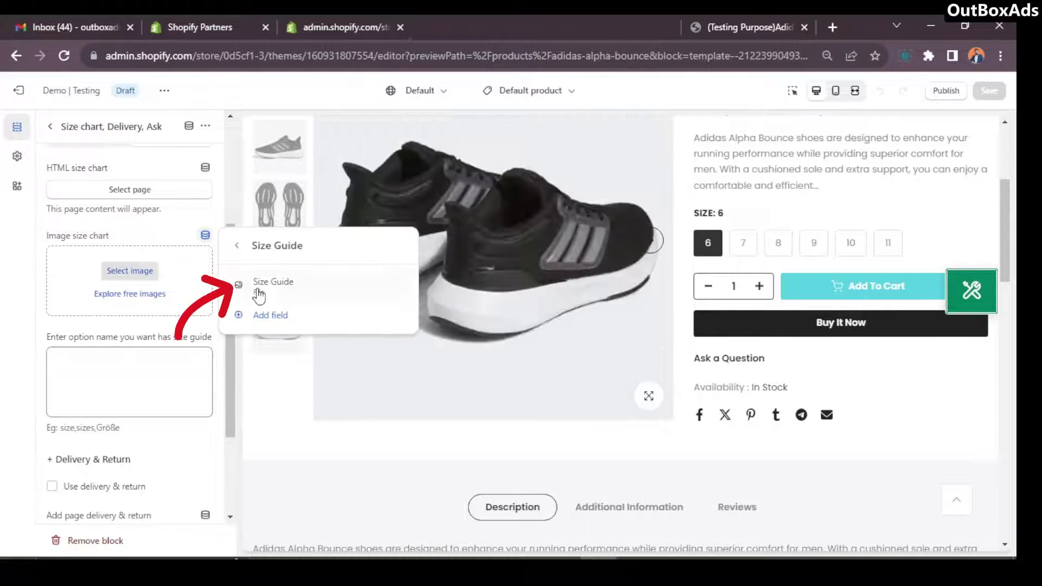
click(281, 295)
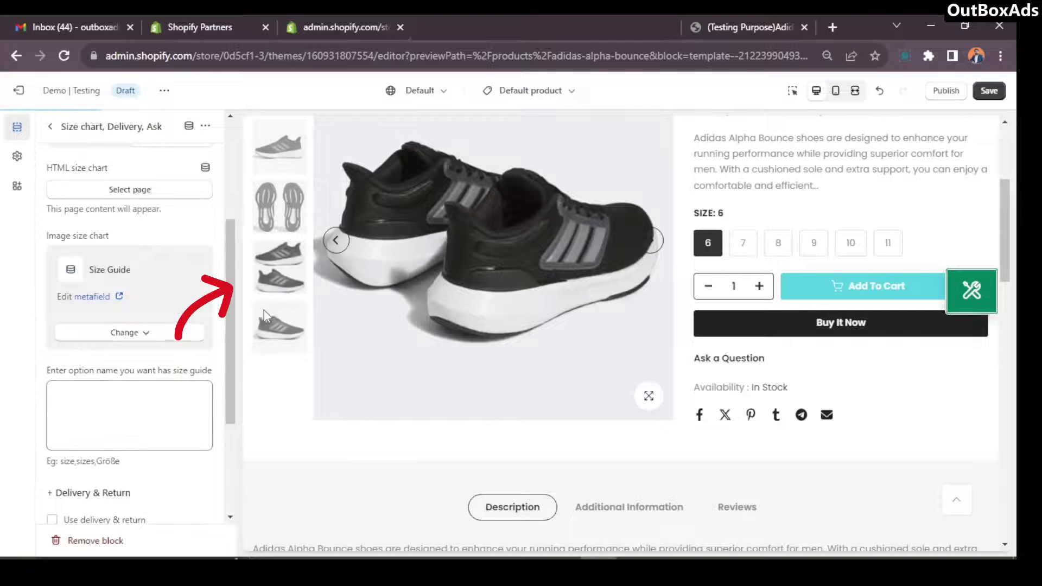
key(ctrl+s)
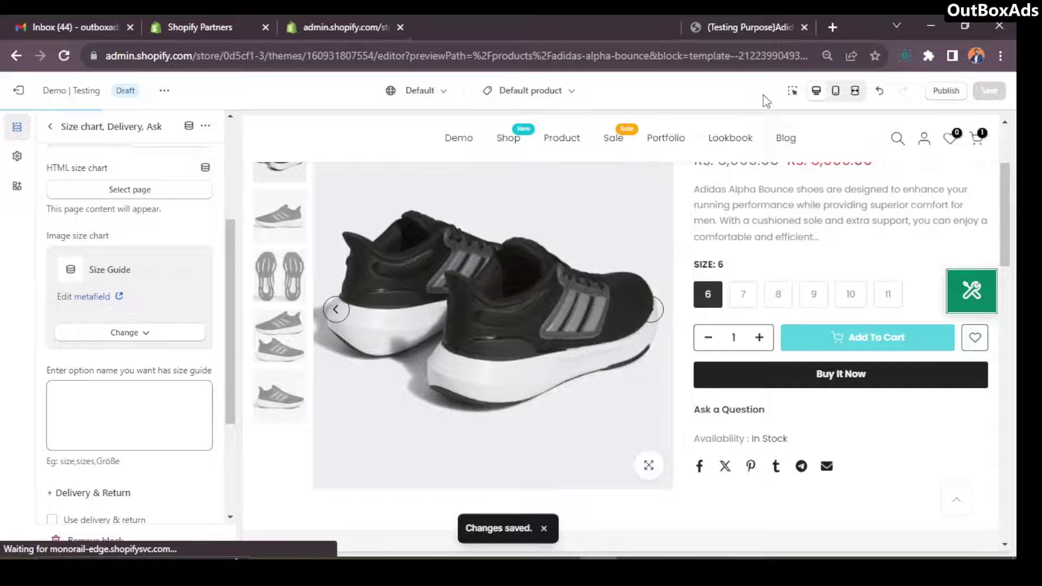
- Scroll the admin page toward the store's Products list
scroll(672, 234, down, 1)
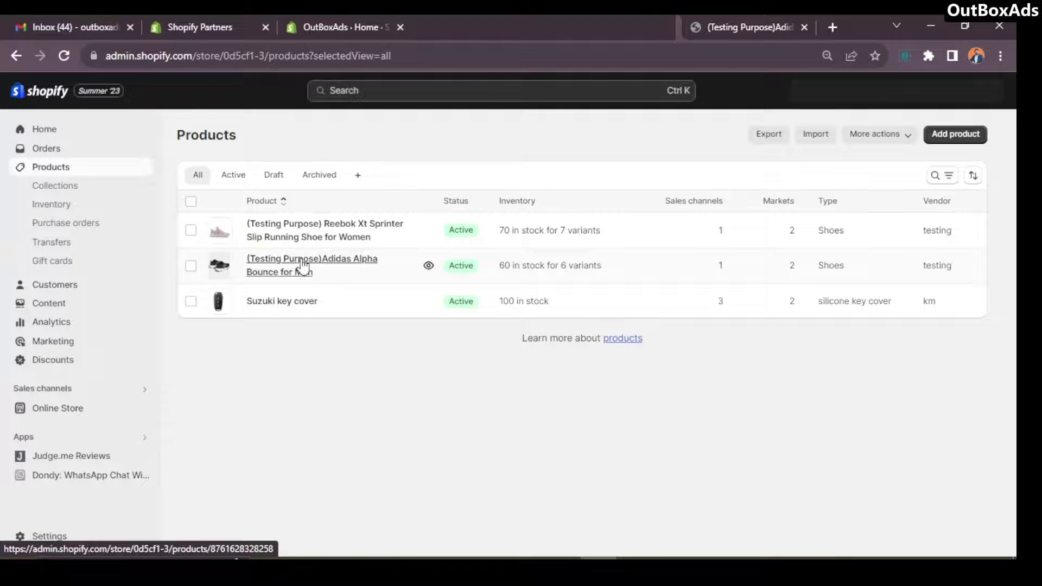
- Set the Reebok women's running shoe's Size Guide metafield to the Women Shoes Size entry and save
click(301, 237)
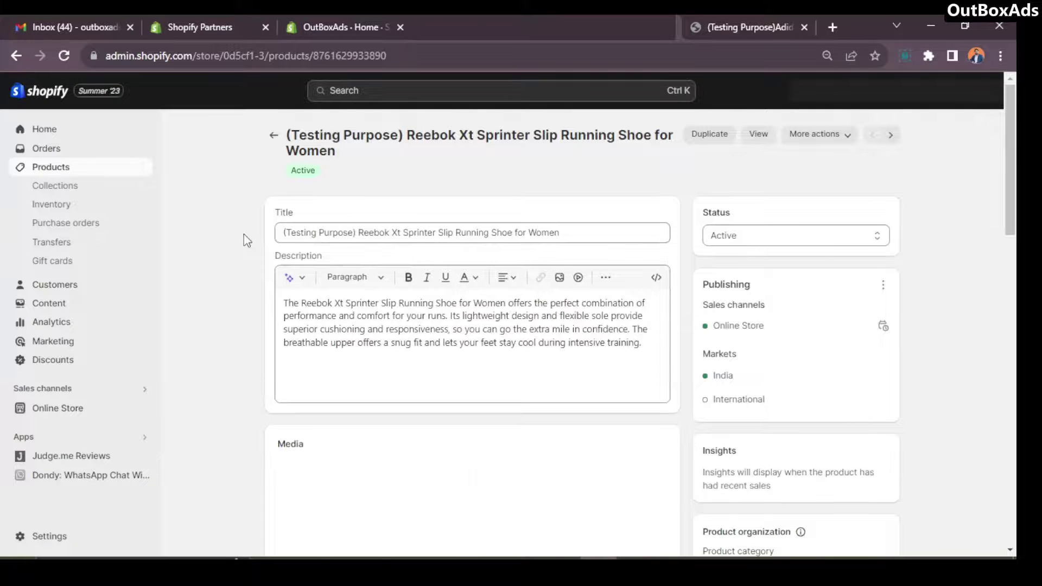
scroll(243, 233, down, 6)
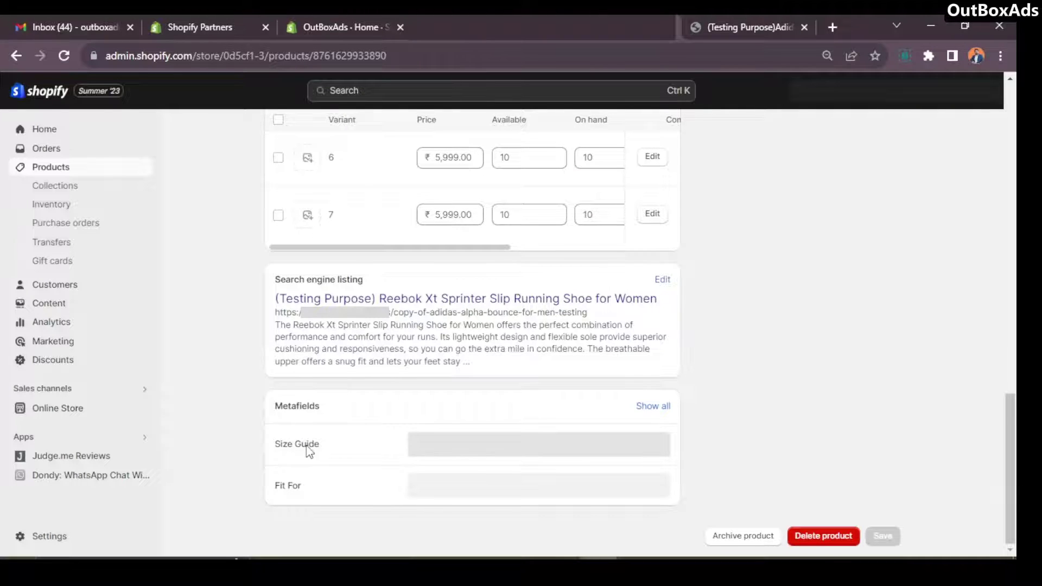
click(439, 452)
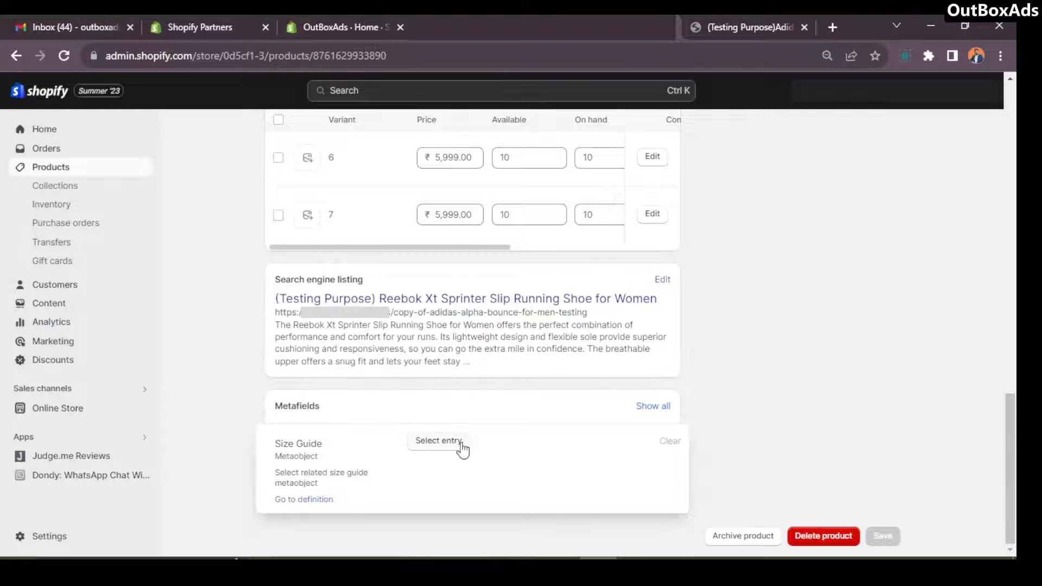
click(444, 448)
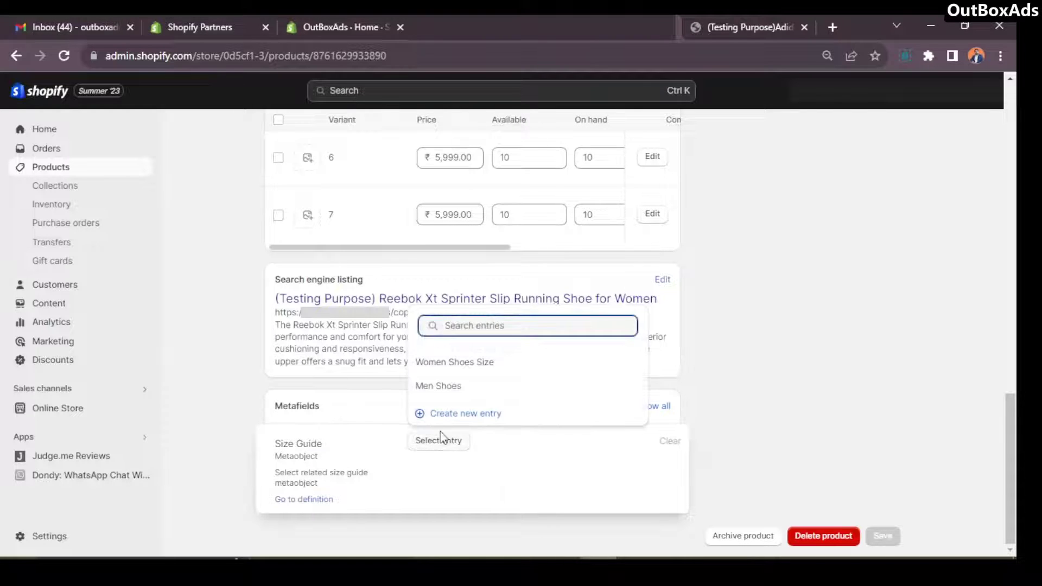
click(481, 365)
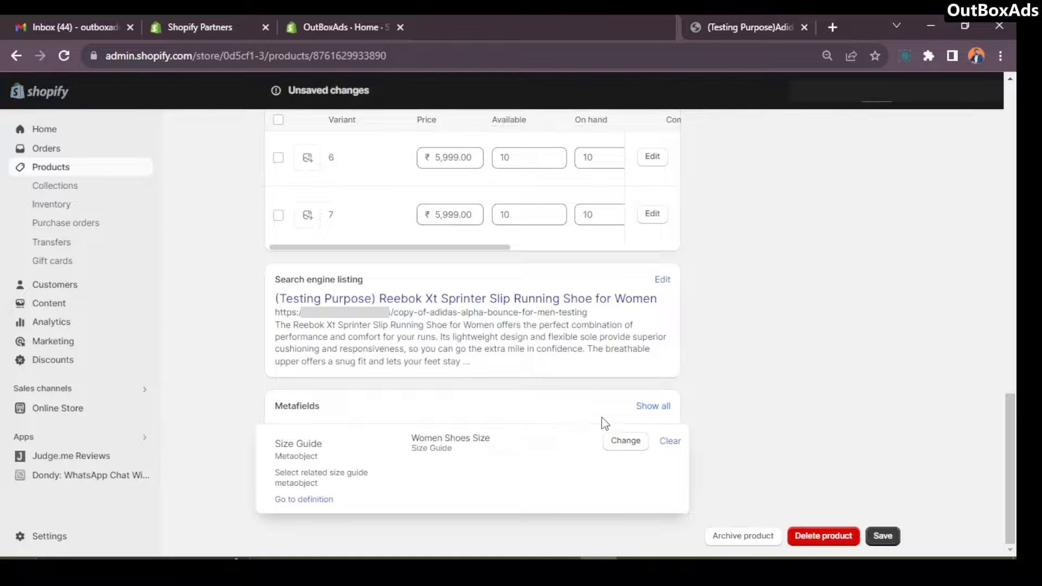
click(882, 536)
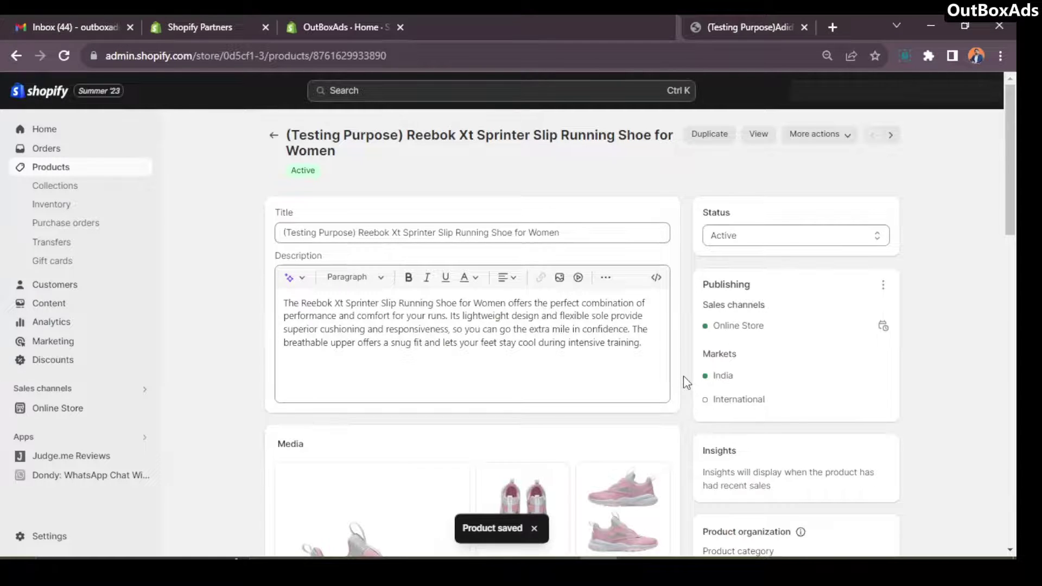
scroll(611, 434, down, 1)
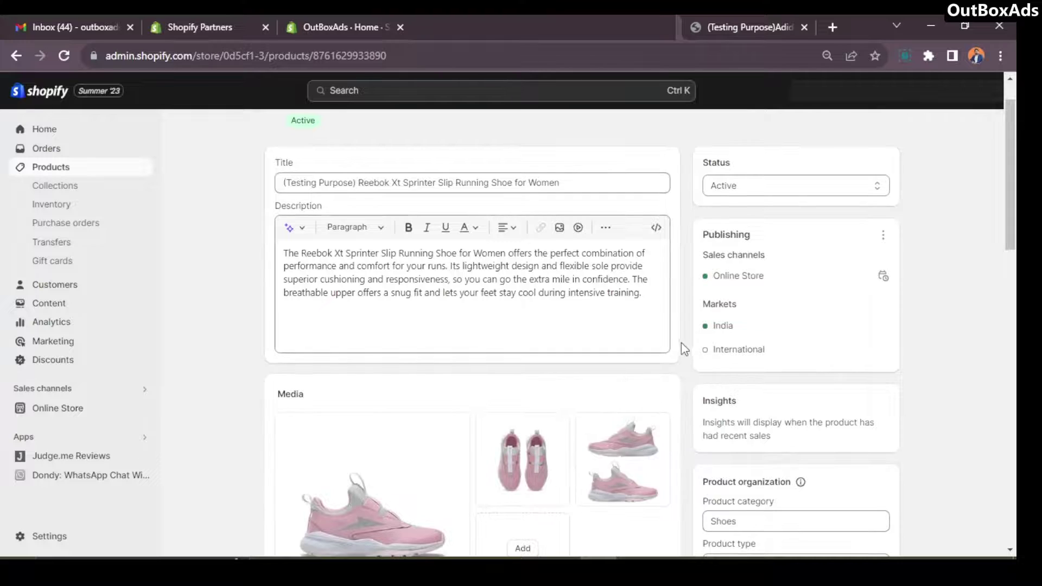
scroll(683, 342, up, 1)
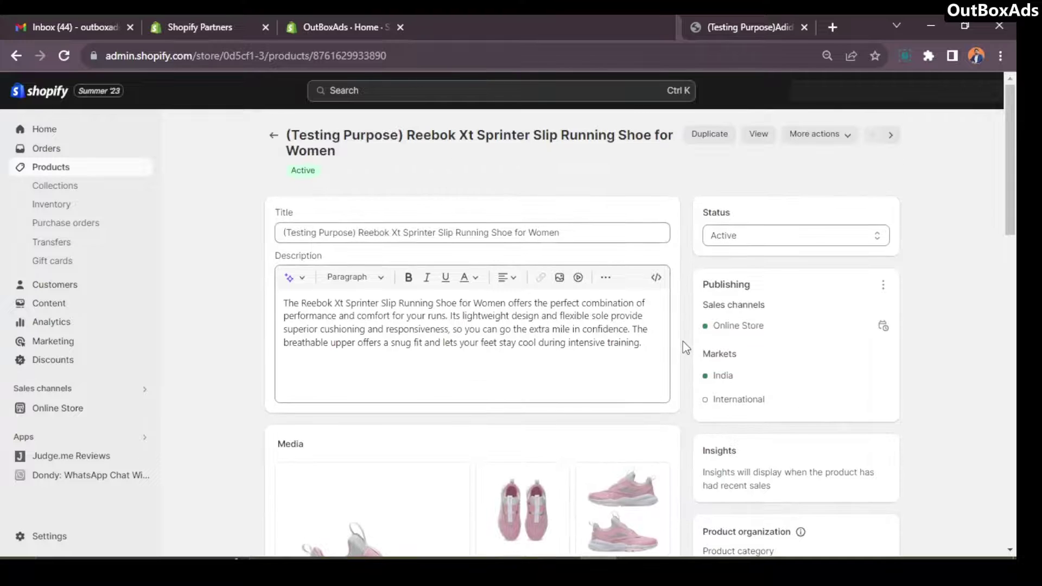
- Move to Adidas Alpha Bounce for Men, set Size Guide to Men Shoes - Size Guide, and save
click(893, 137)
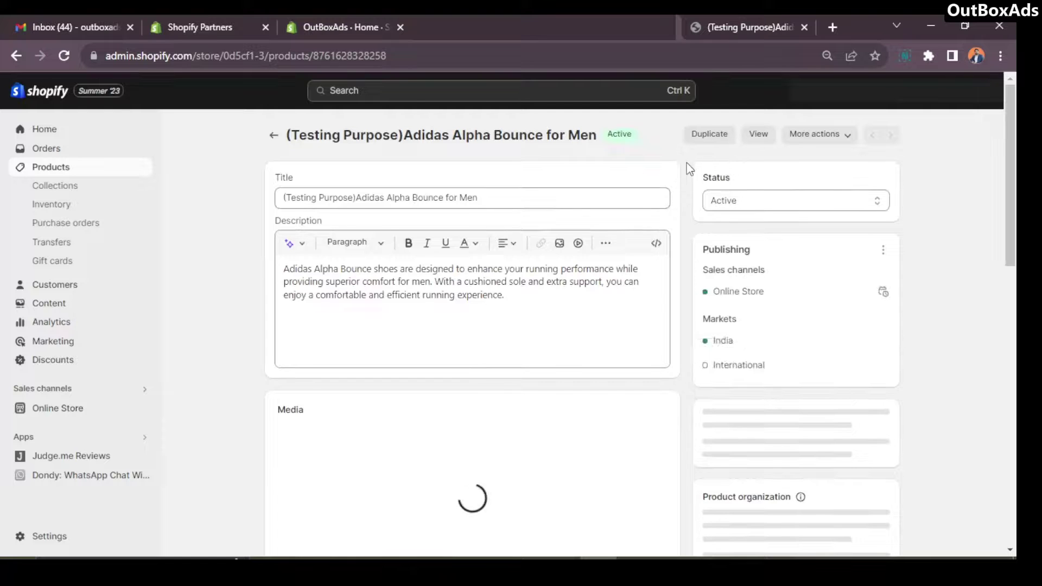
scroll(689, 168, down, 6)
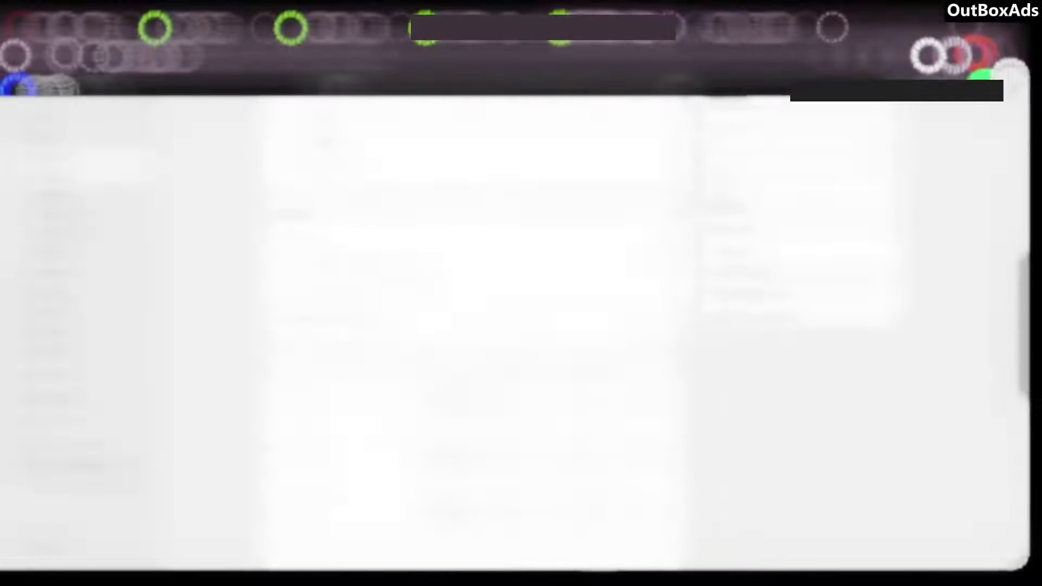
scroll(687, 162, down, 4)
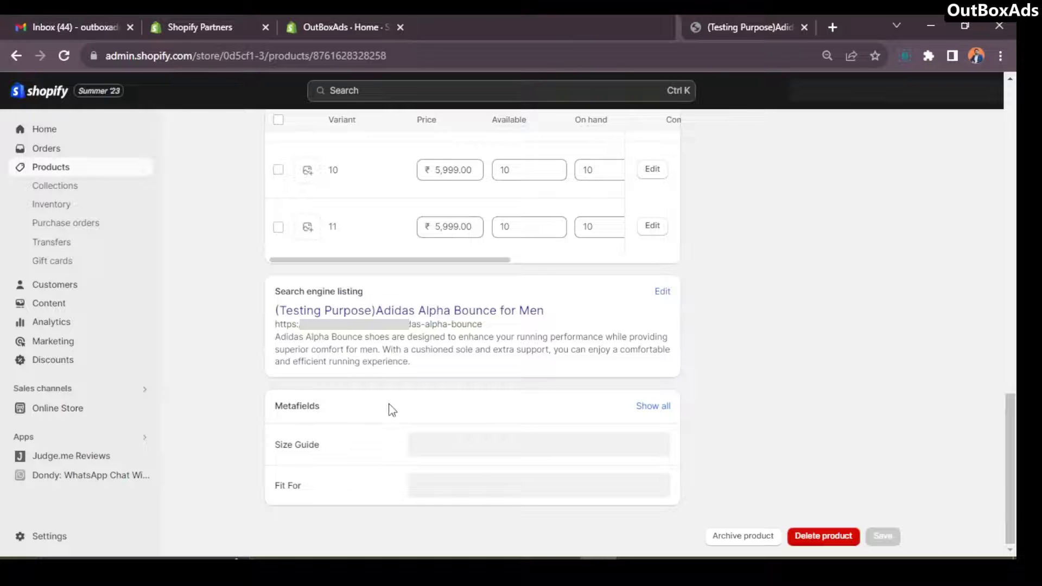
click(442, 454)
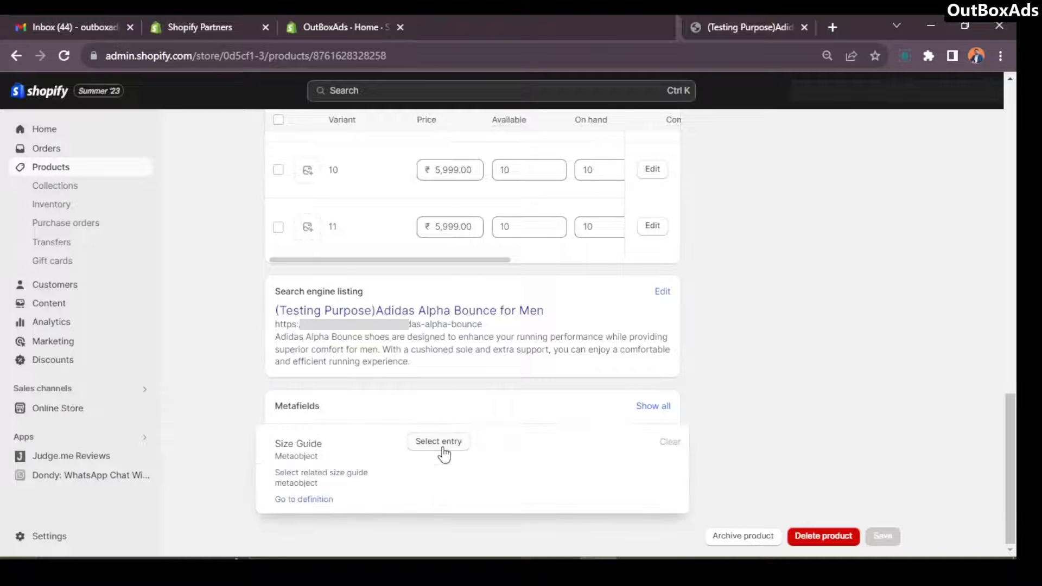
click(444, 452)
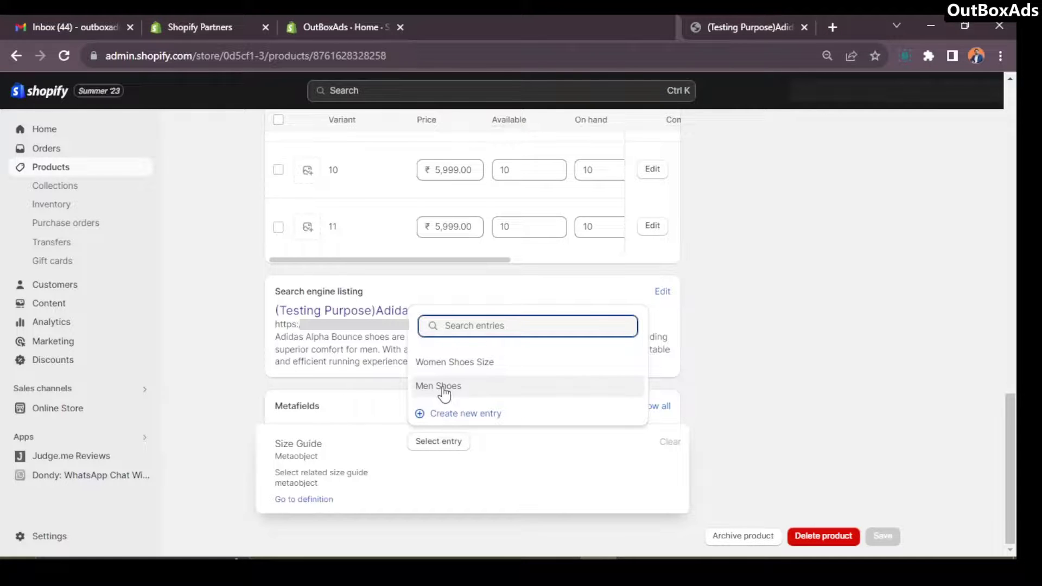
click(444, 386)
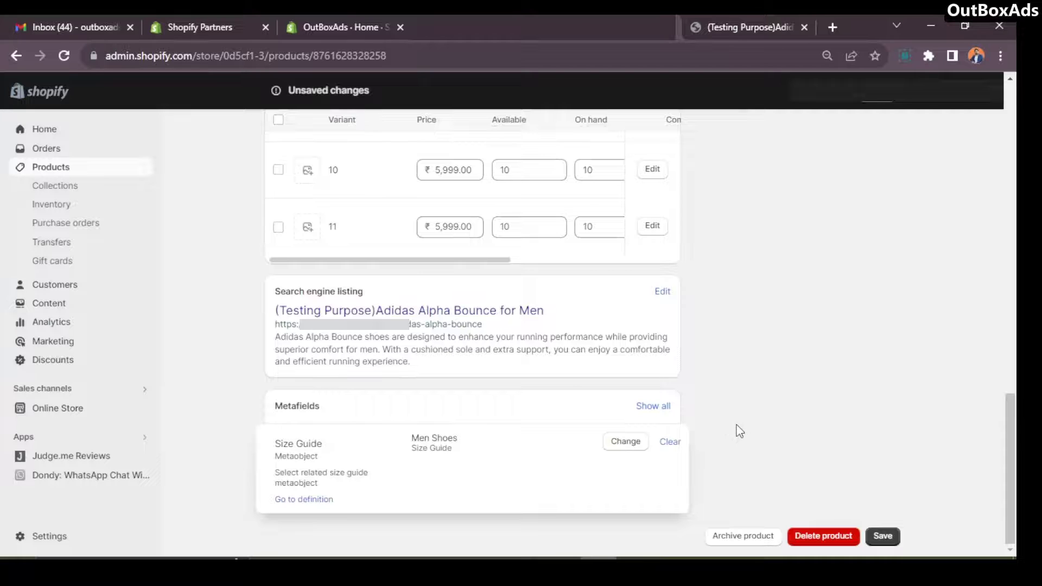
click(882, 535)
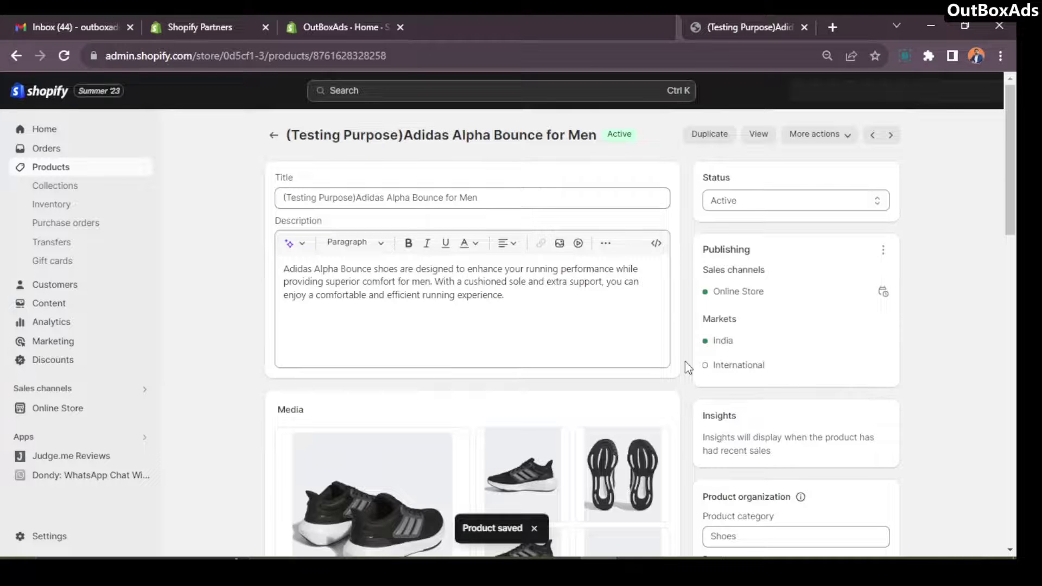
scroll(685, 360, down, 15)
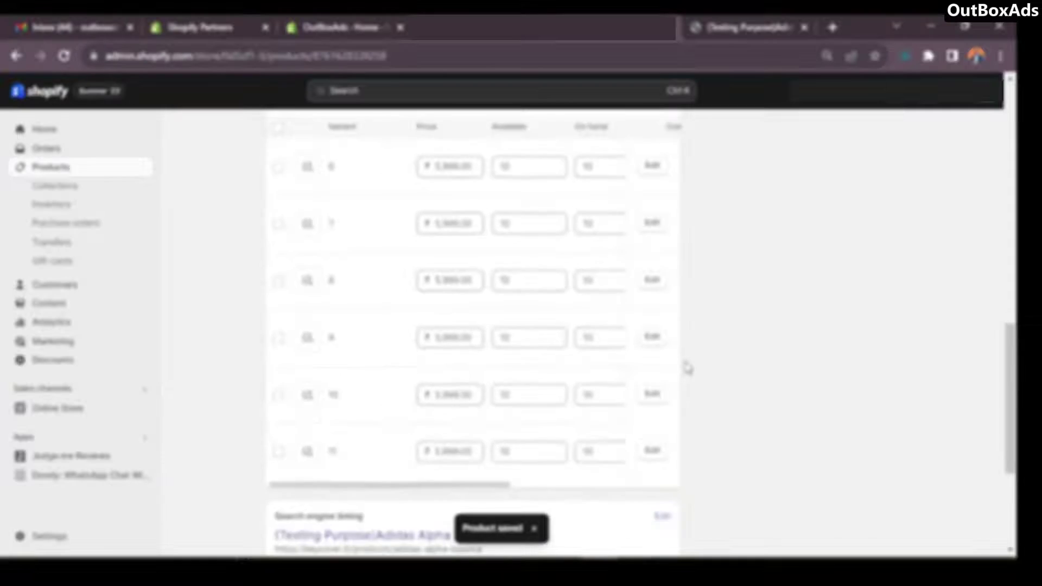
scroll(686, 364, down, 4)
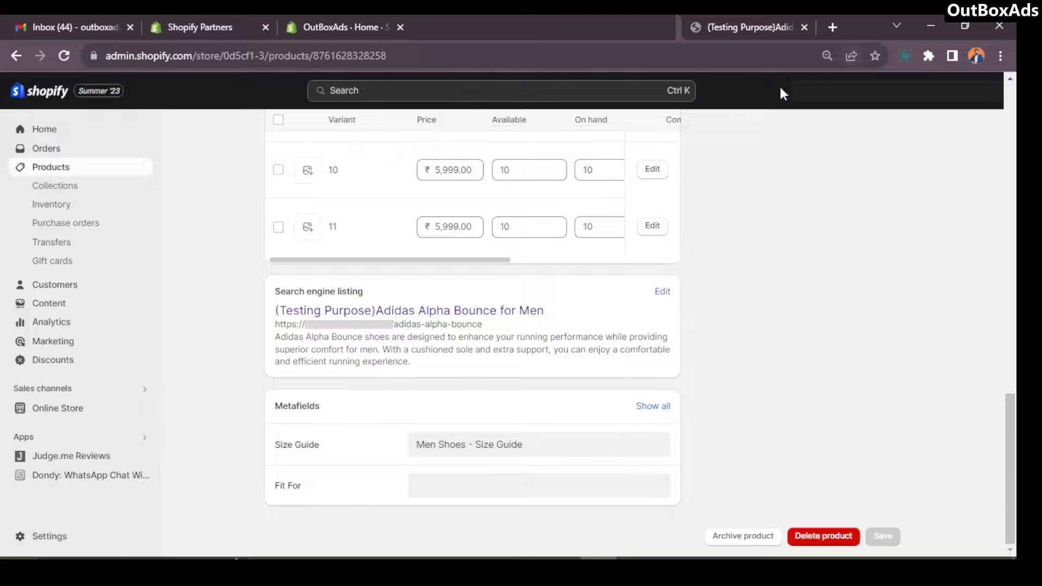
- Reload the Adidas storefront page and view its Men's Shoe Size Guide popup chart twice
click(727, 15)
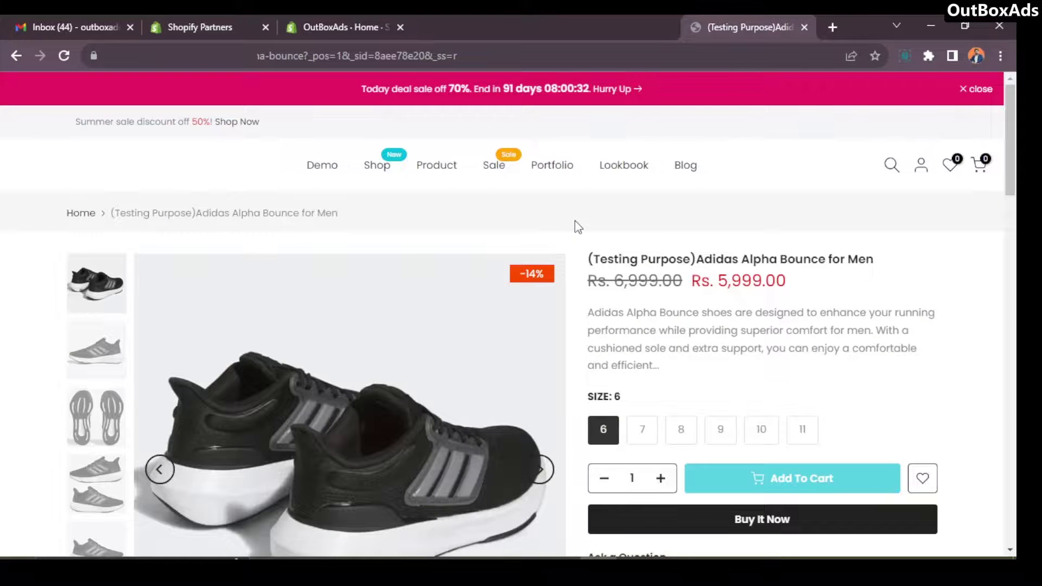
scroll(576, 227, down, 3)
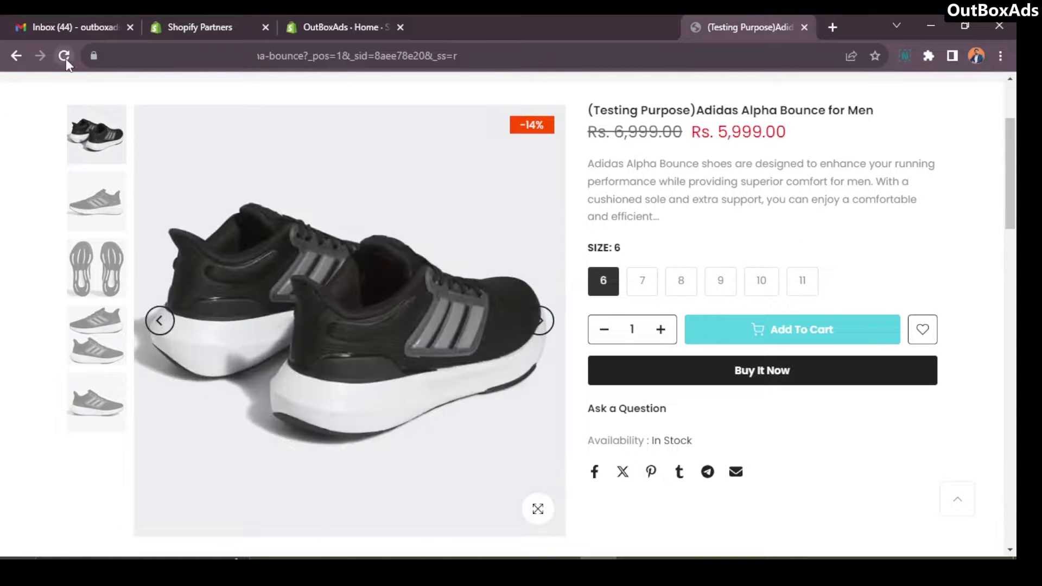
click(65, 57)
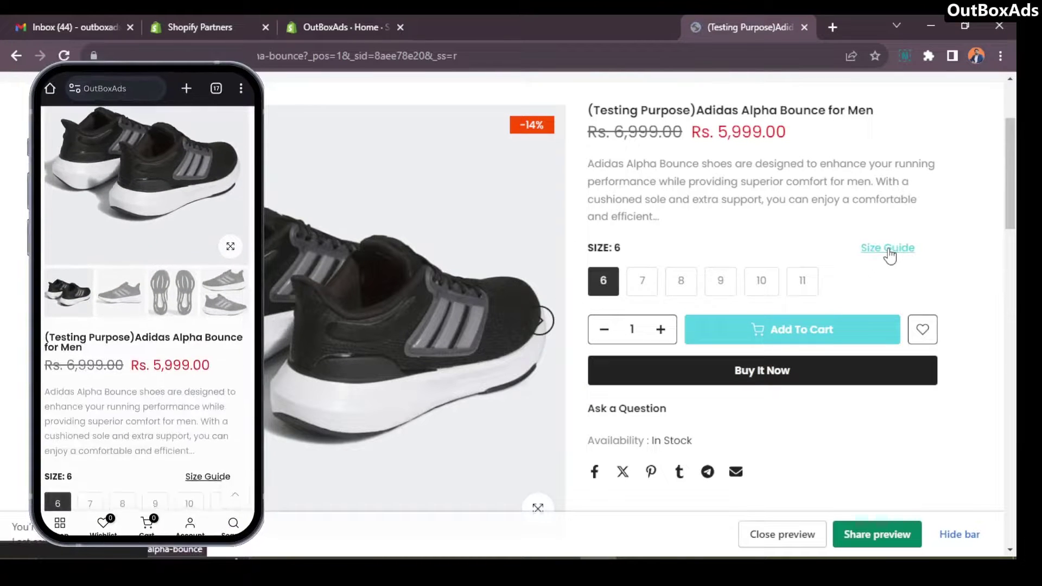
click(888, 249)
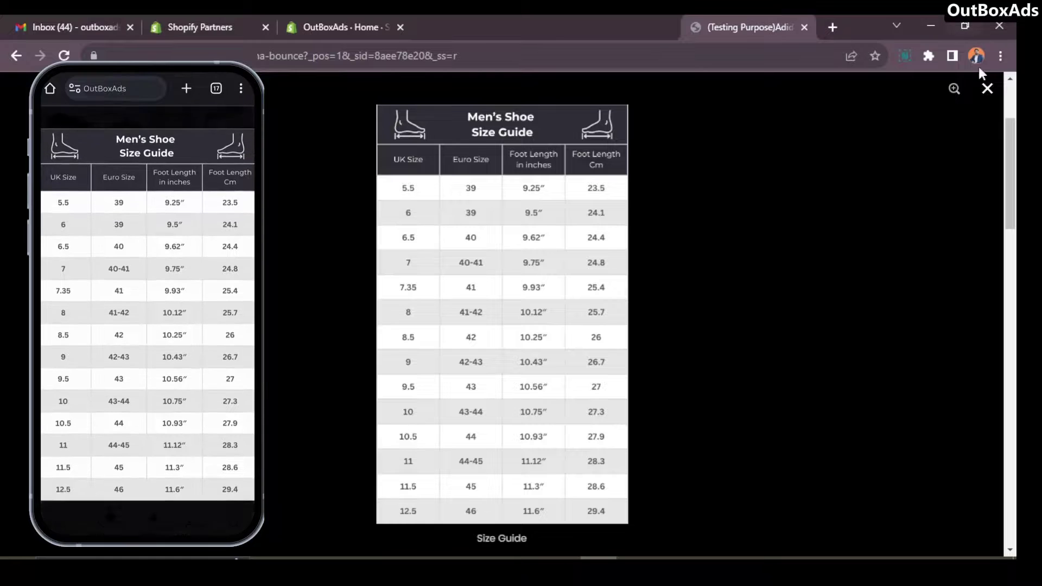
click(986, 90)
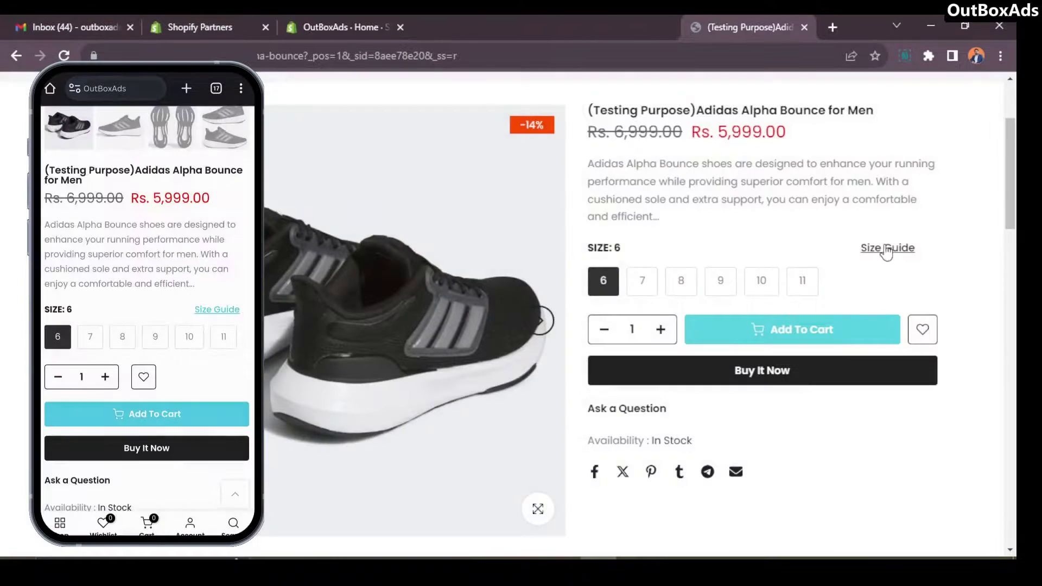
click(895, 244)
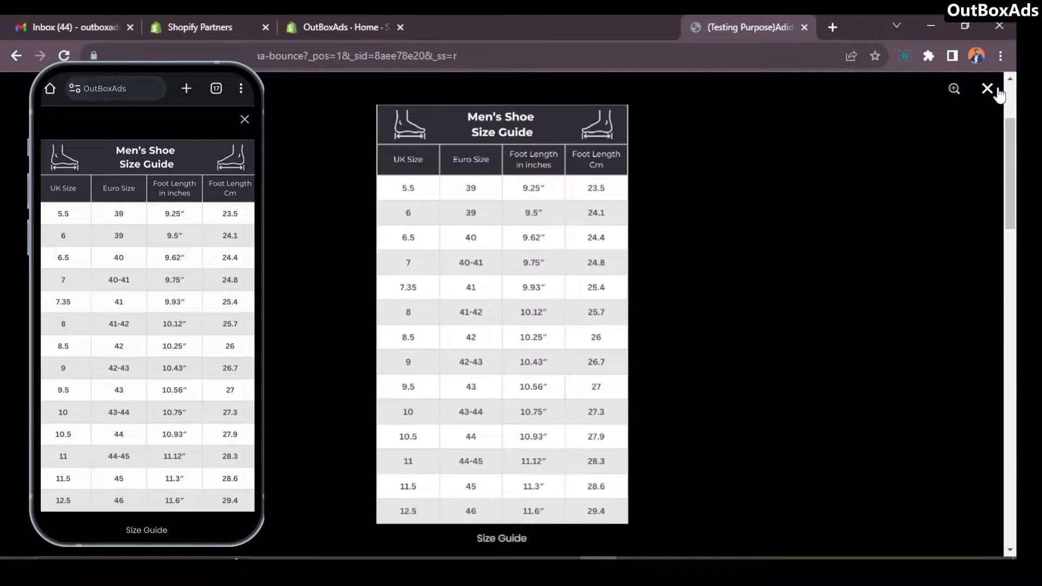
click(996, 90)
drag(1009, 163, 1002, 314)
- Open the Reebok Xt Sprinter page, hide the preview bar, and view the Women's Shoe Size Guide popup
click(161, 244)
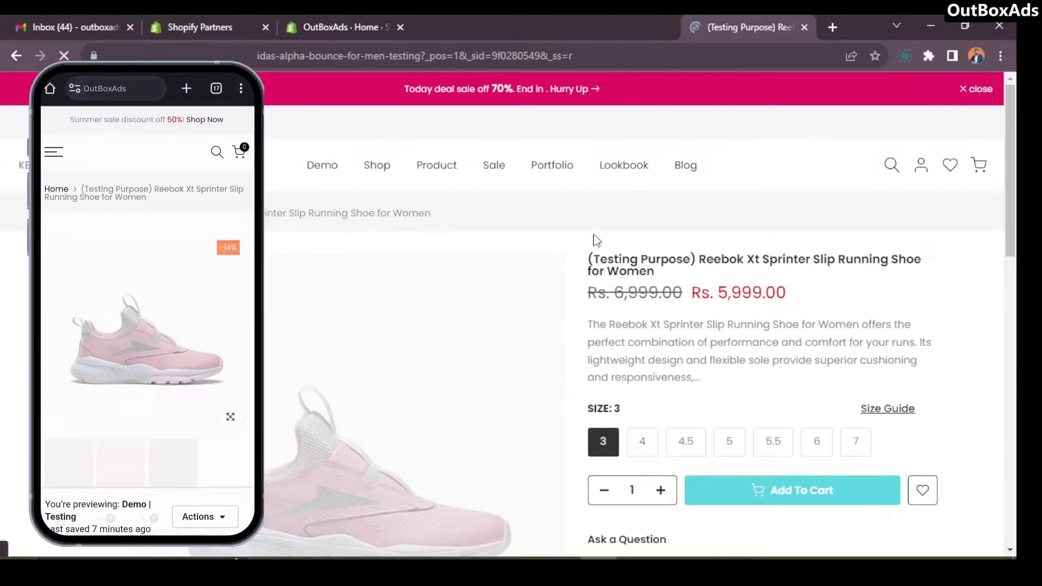
scroll(578, 250, down, 1)
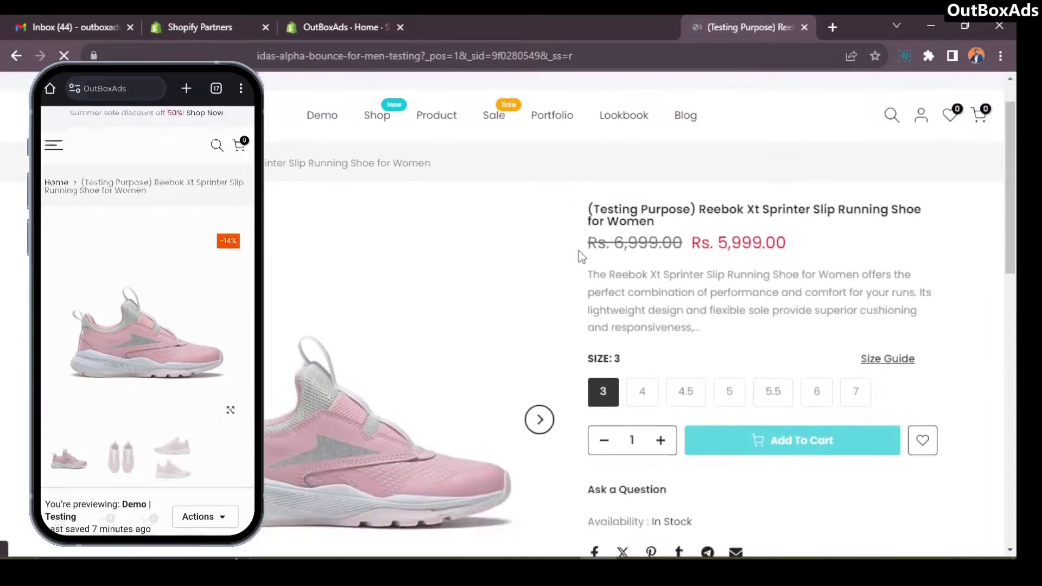
scroll(579, 250, down, 2)
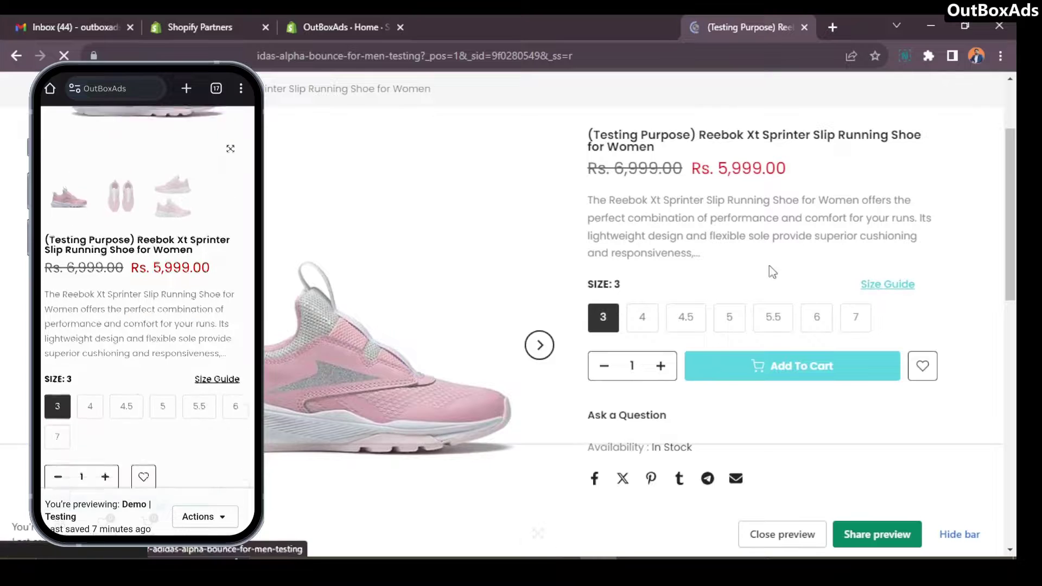
click(942, 534)
click(877, 284)
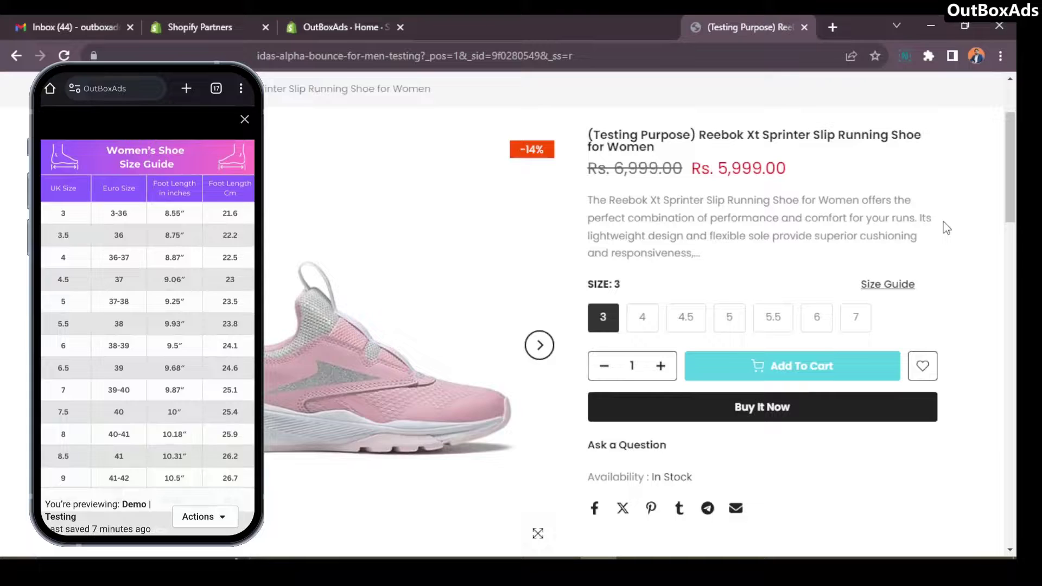
click(944, 222)
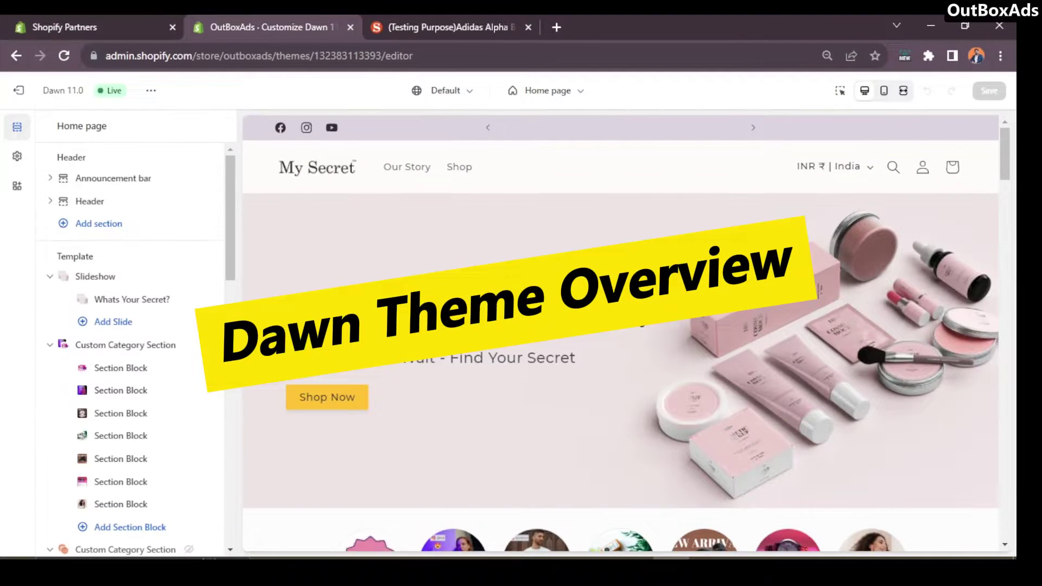
- Switch the theme editor preview to the Default product template
click(559, 97)
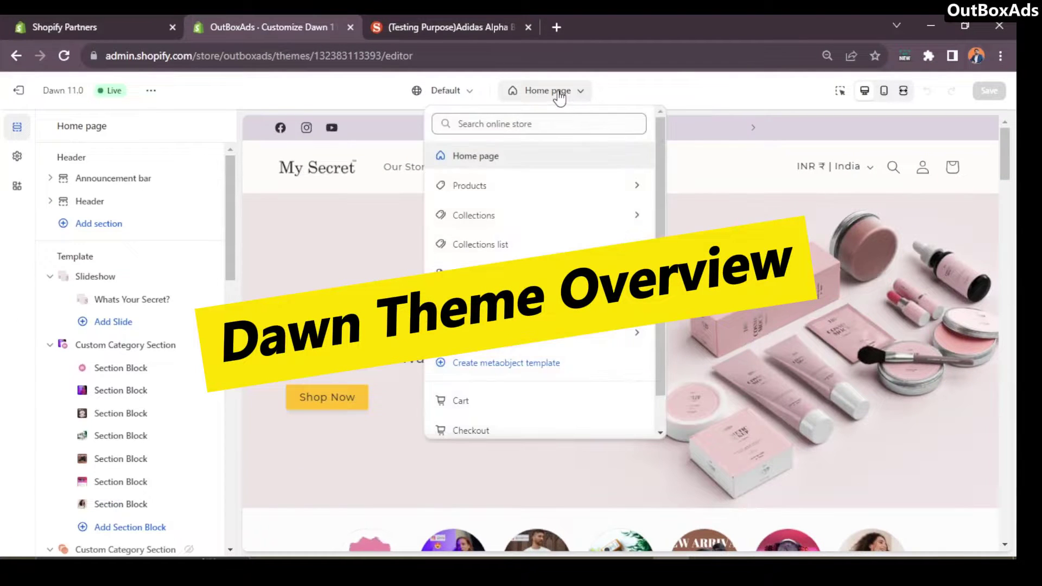
click(495, 196)
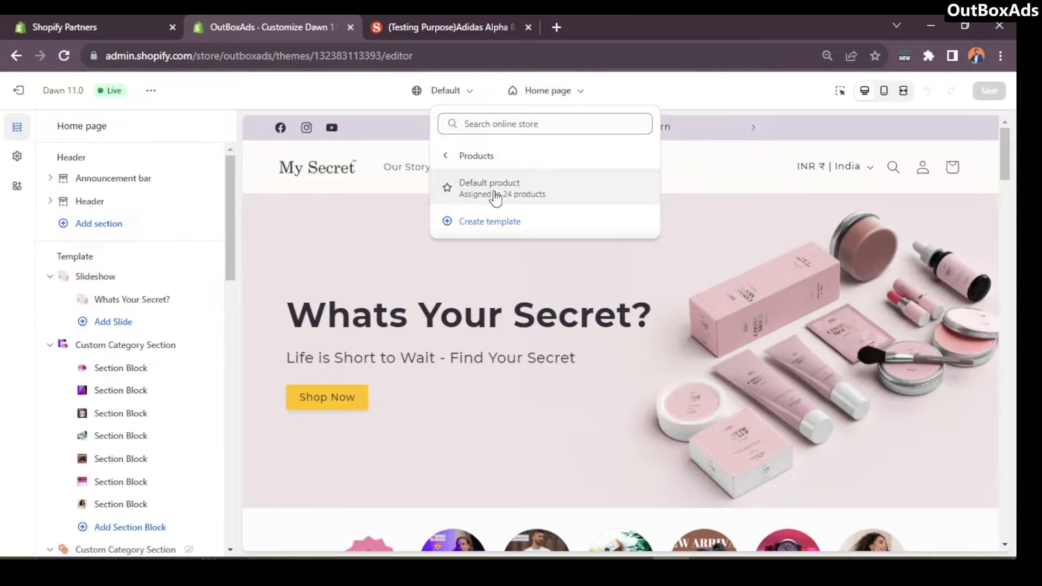
click(495, 190)
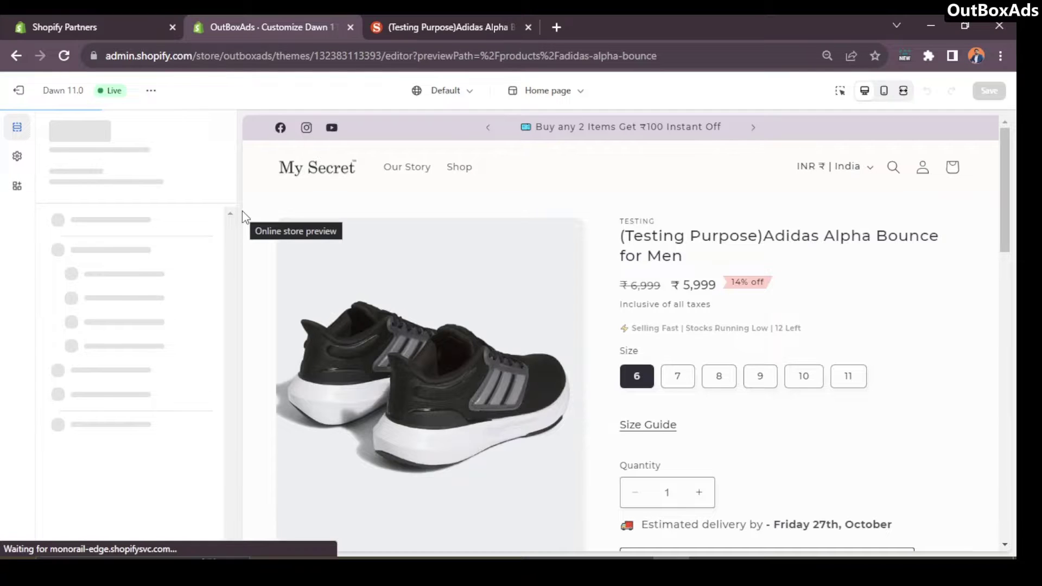
scroll(204, 286, down, 3)
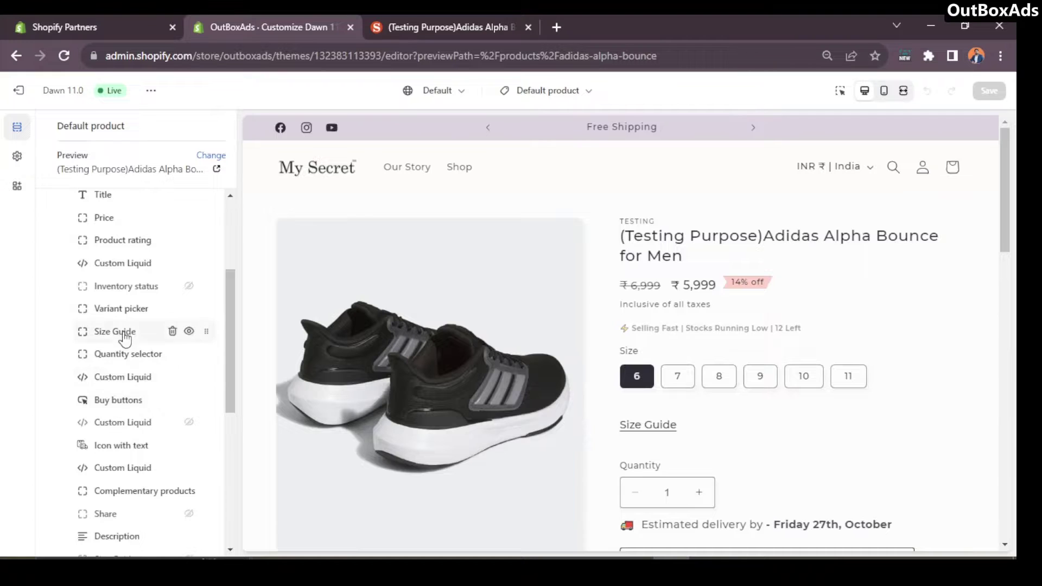
- Select the Size Guide block and test its Men's Shoe Size Guide popup in the preview
click(115, 331)
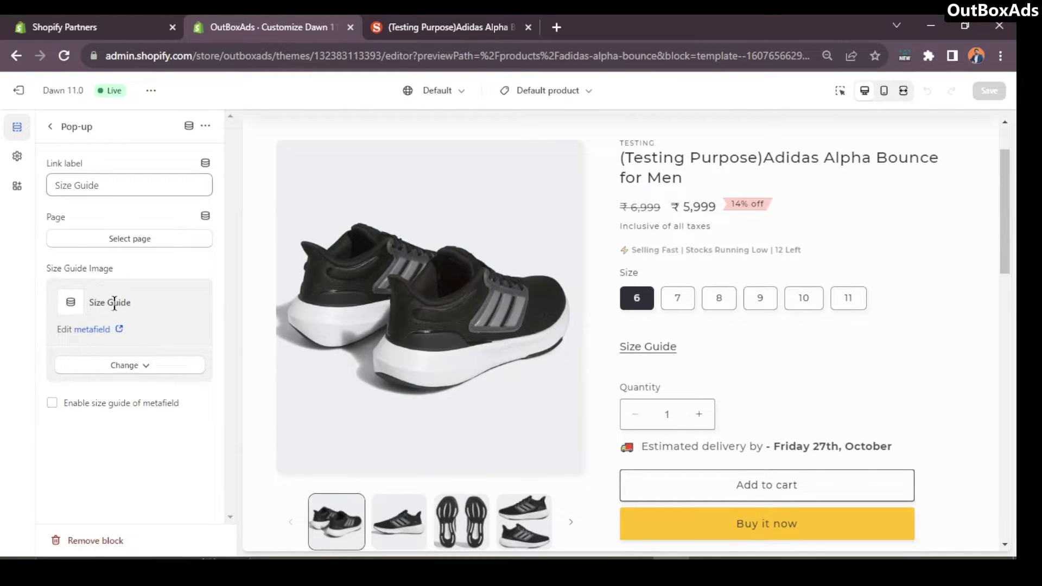
click(645, 350)
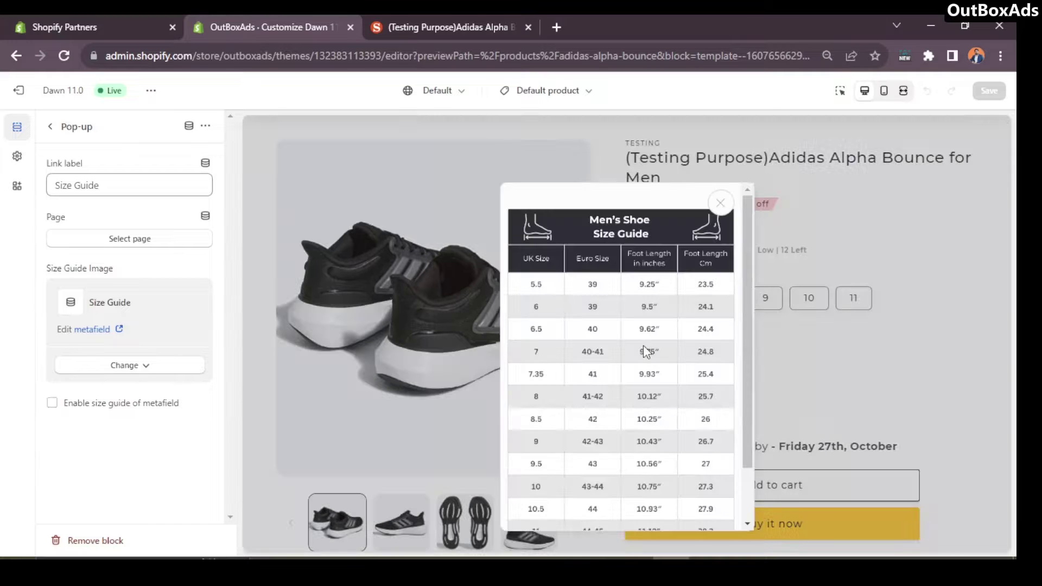
scroll(656, 326, down, 3)
scroll(654, 328, up, 3)
scroll(654, 329, down, 3)
scroll(654, 328, up, 3)
click(721, 204)
- Reload the live Adidas product page and check its Men's Shoe Size Guide popup
click(462, 25)
click(66, 56)
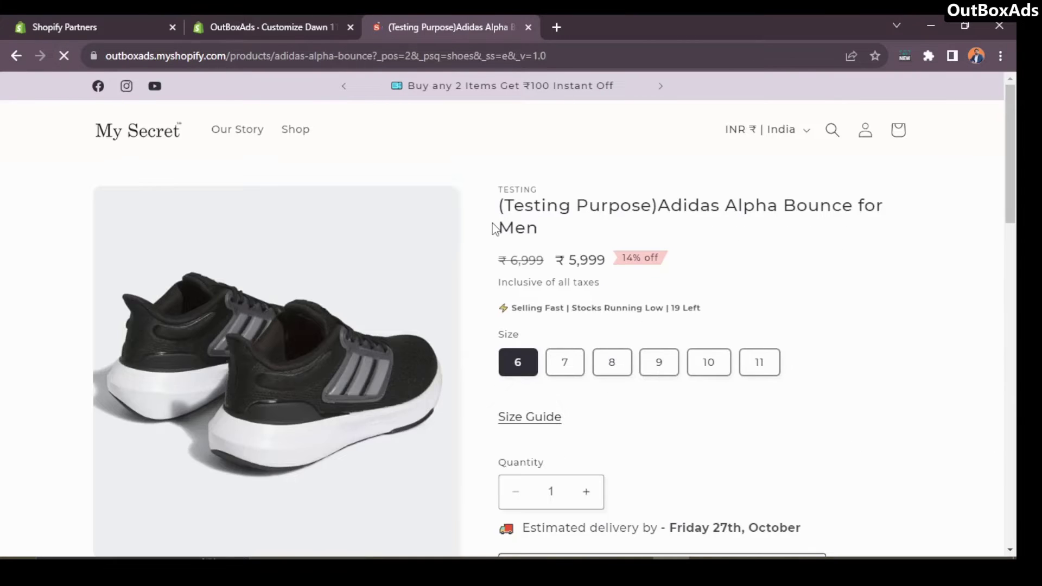
scroll(494, 228, down, 1)
scroll(496, 229, down, 1)
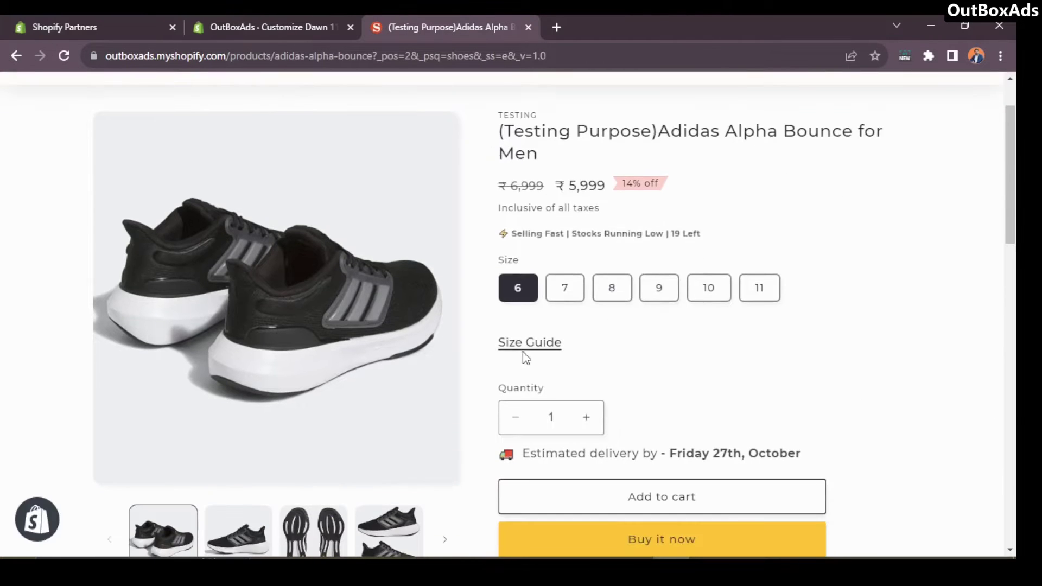
click(525, 344)
click(613, 169)
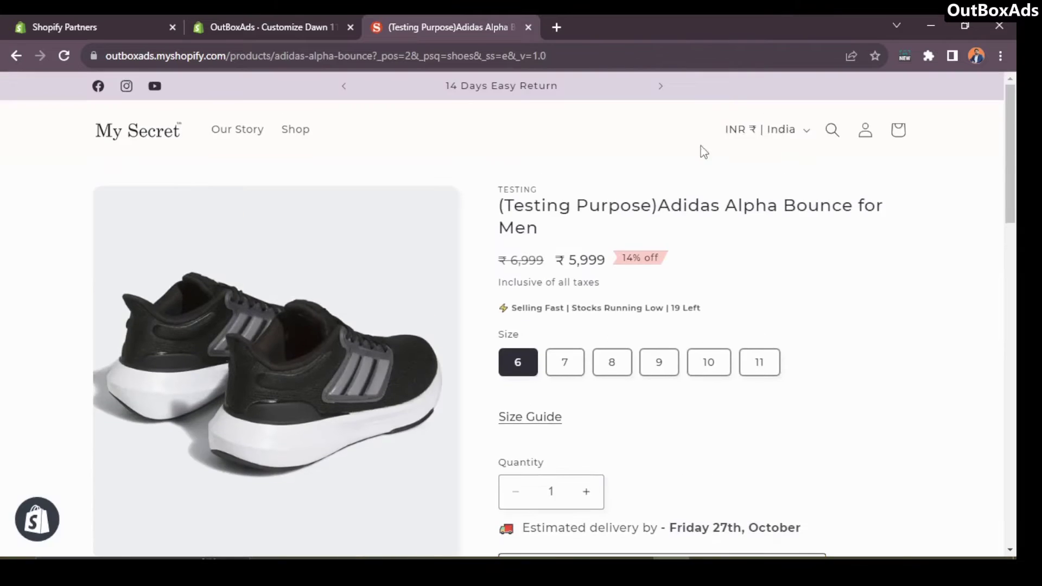